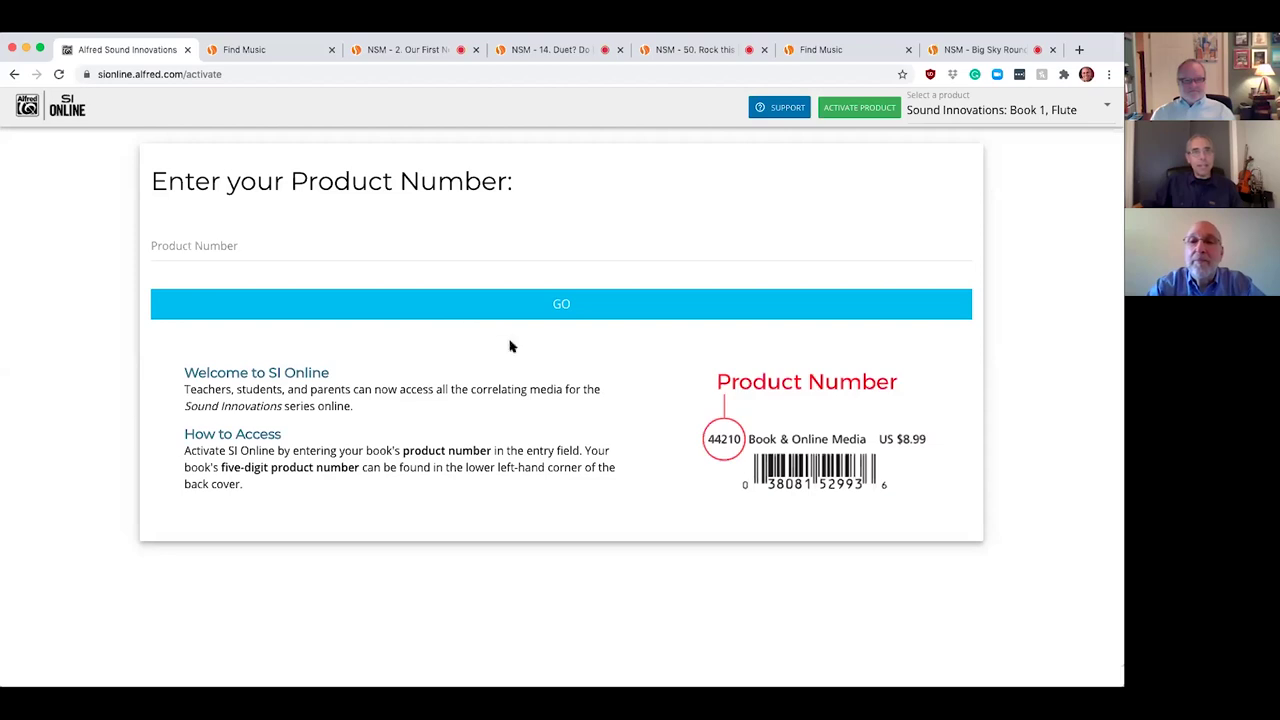
Select the SI Online web address and place the cursor in the empty Product Number field
left_click(240, 76)
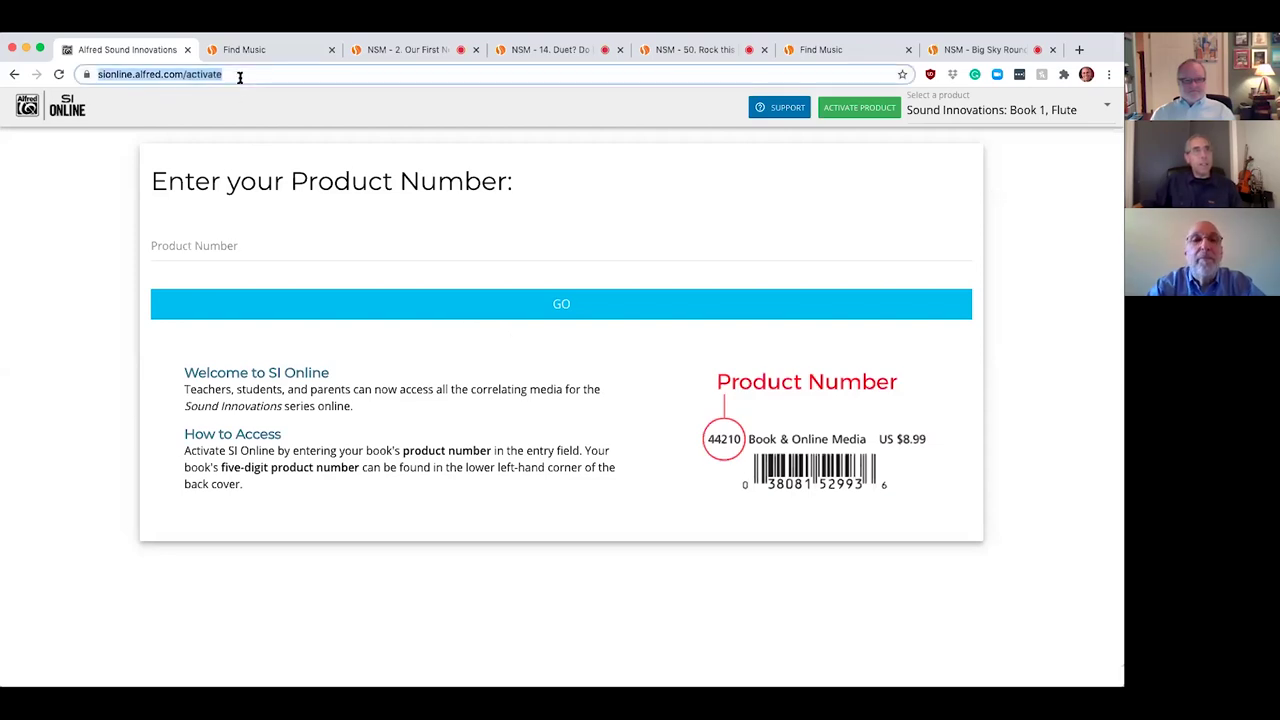
left_click(350, 245)
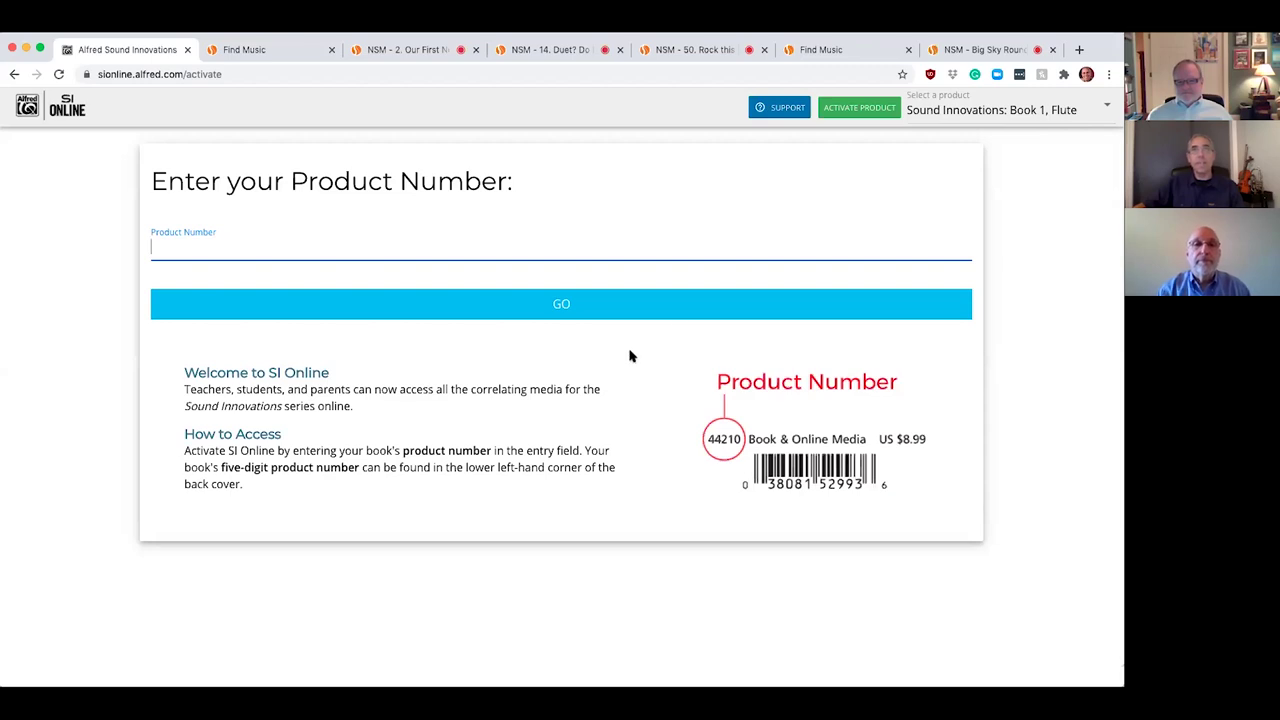
Choose Sound Innovations: Book 1, Flute from the product dropdown to show its contents
left_click(990, 117)
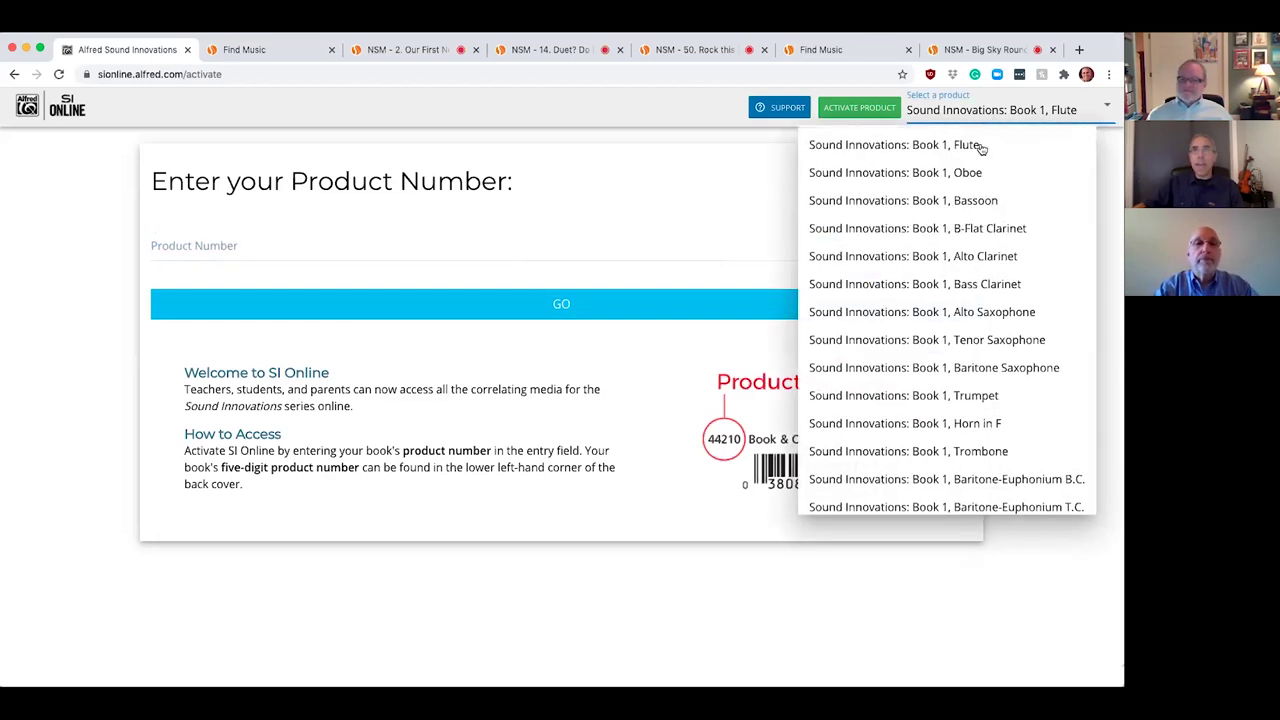
scroll(940, 292, "down", 1)
scroll(932, 298, "down", 8)
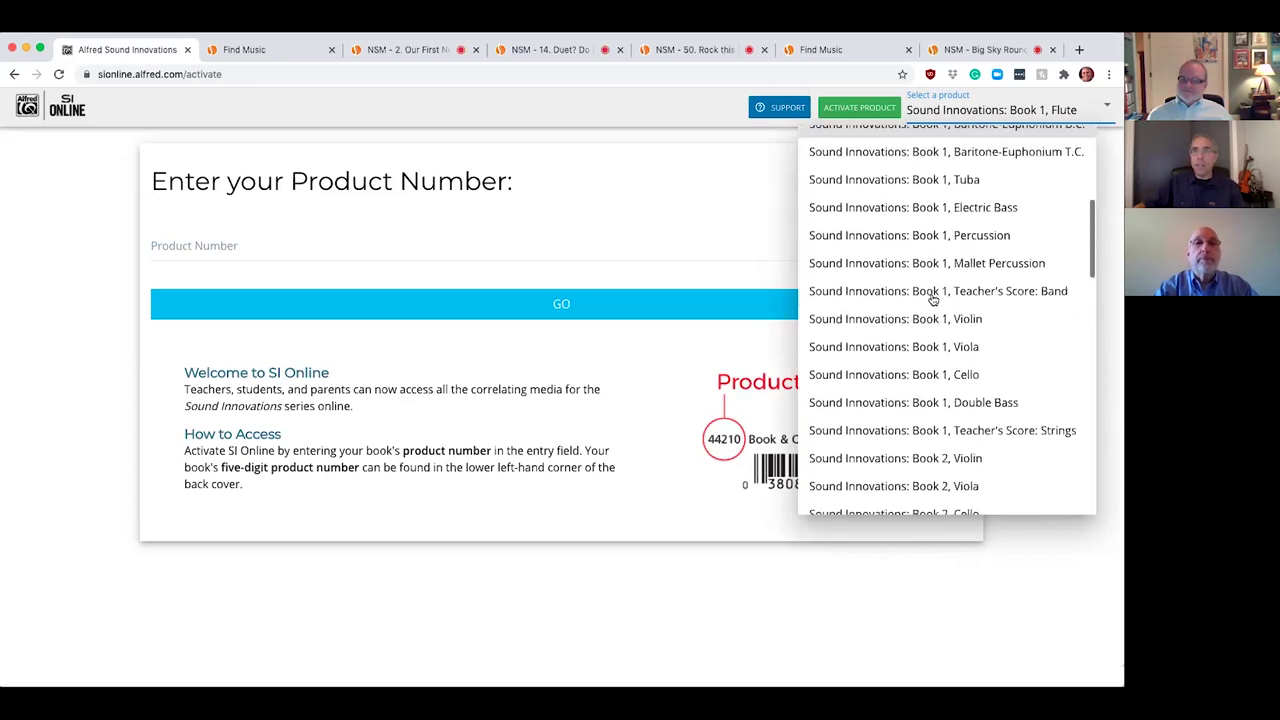
scroll(932, 298, "down", 5)
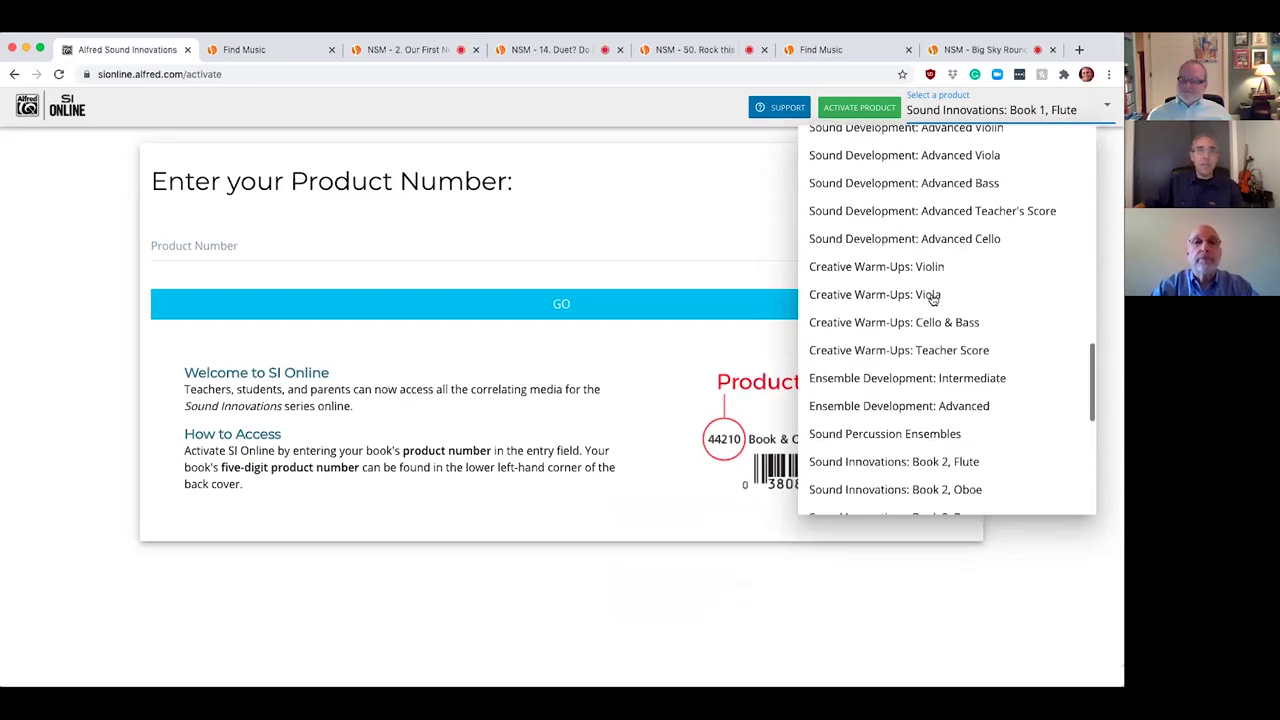
scroll(932, 298, "down", 3)
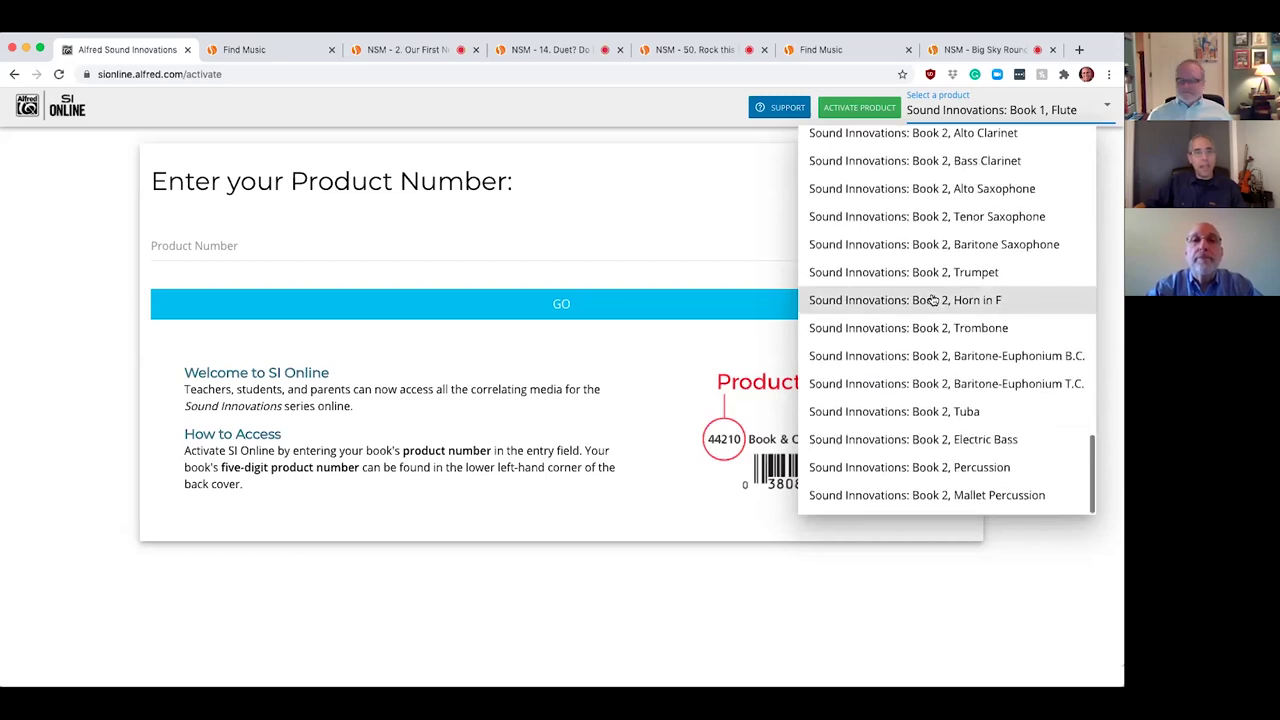
scroll(932, 298, "up", 5)
scroll(932, 298, "up", 15)
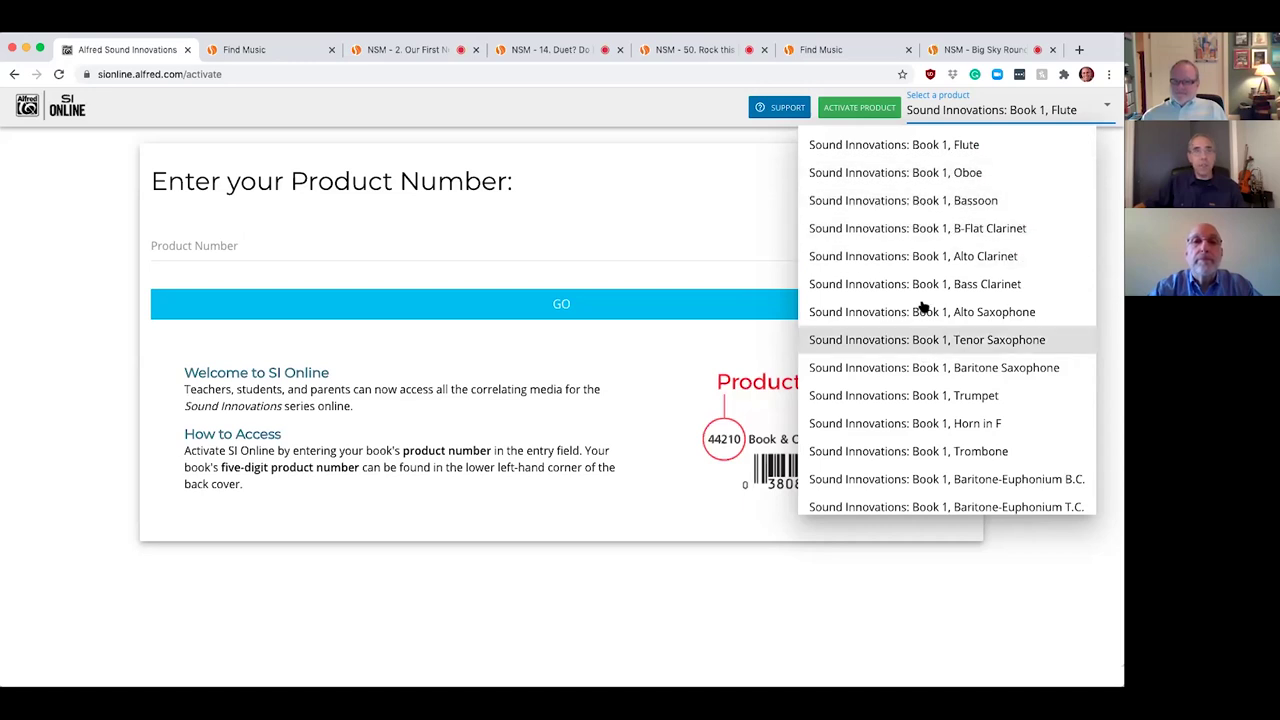
left_click(932, 148)
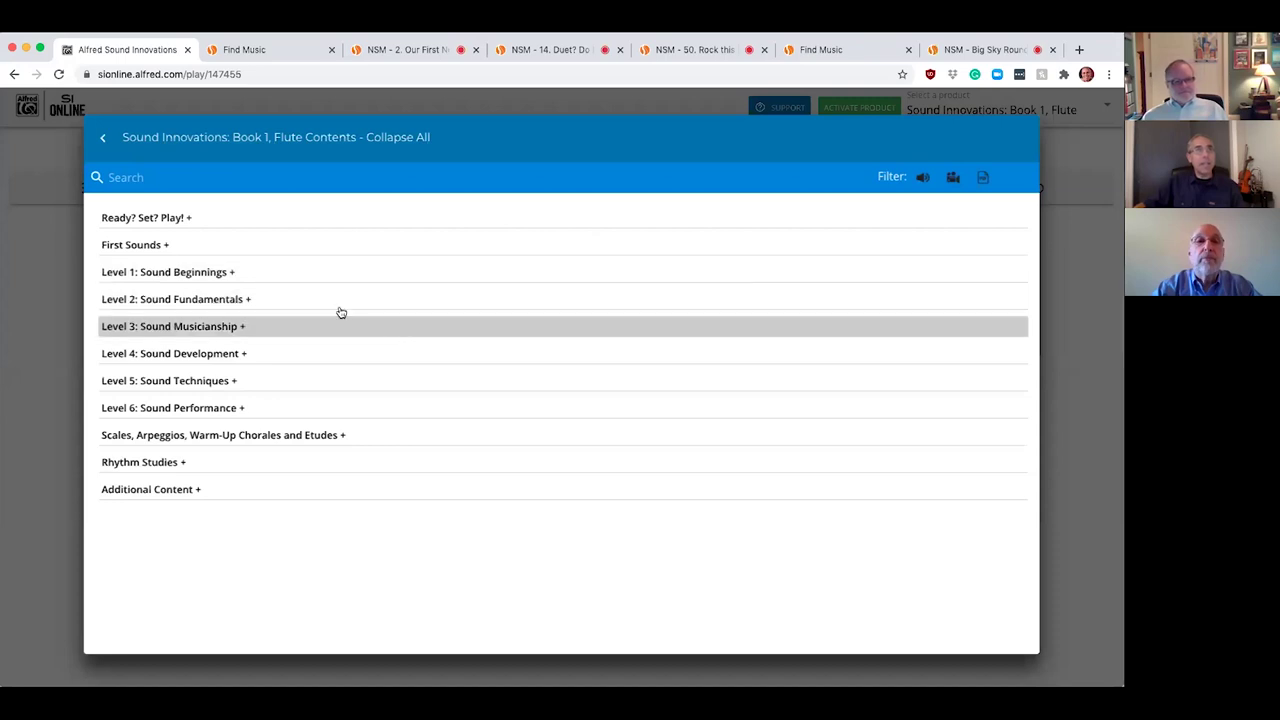
Expand First Sounds and filter the contents to audio tracks, then to video items
left_click(195, 255)
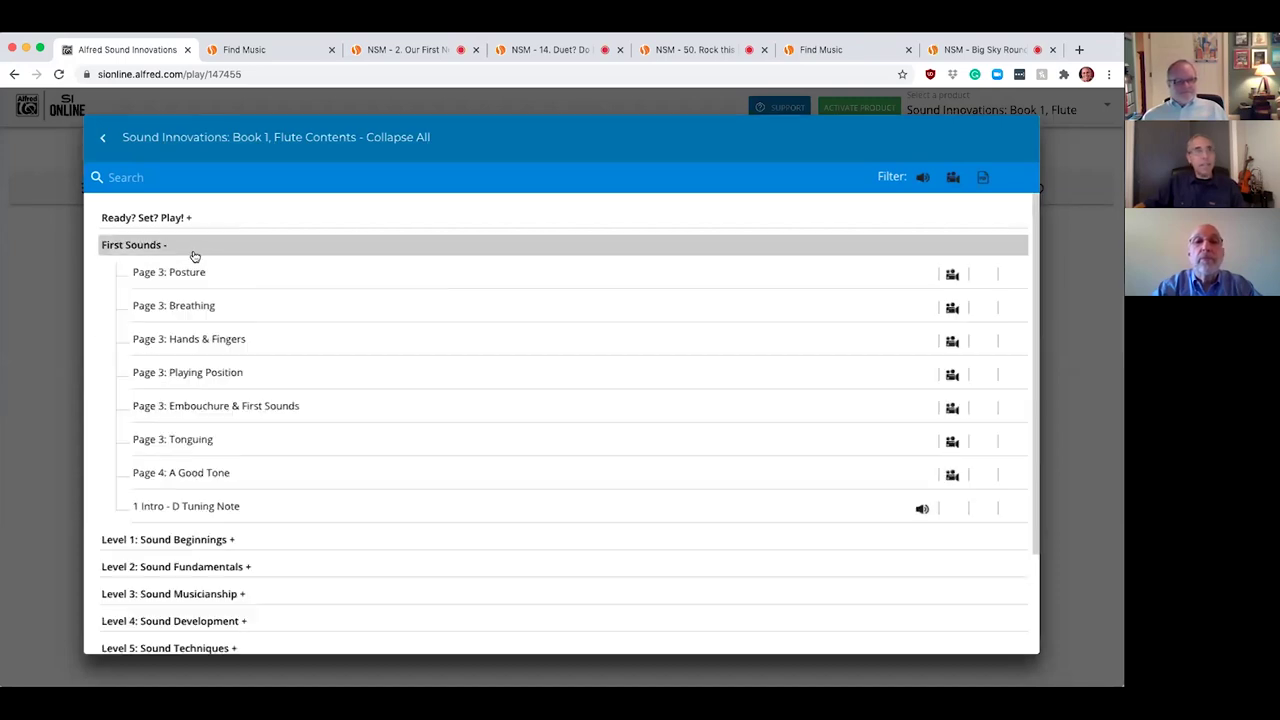
left_click(925, 177)
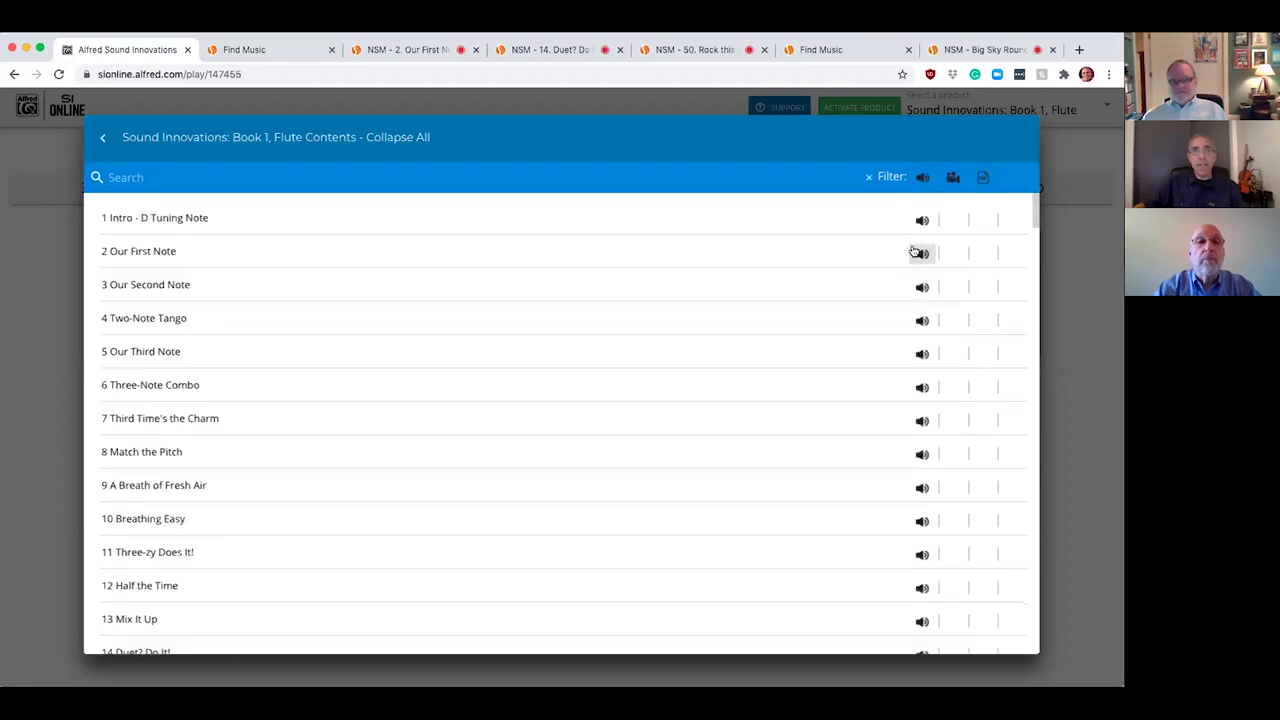
left_click(954, 180)
scroll(830, 271, "down", 4)
scroll(860, 260, "up", 4)
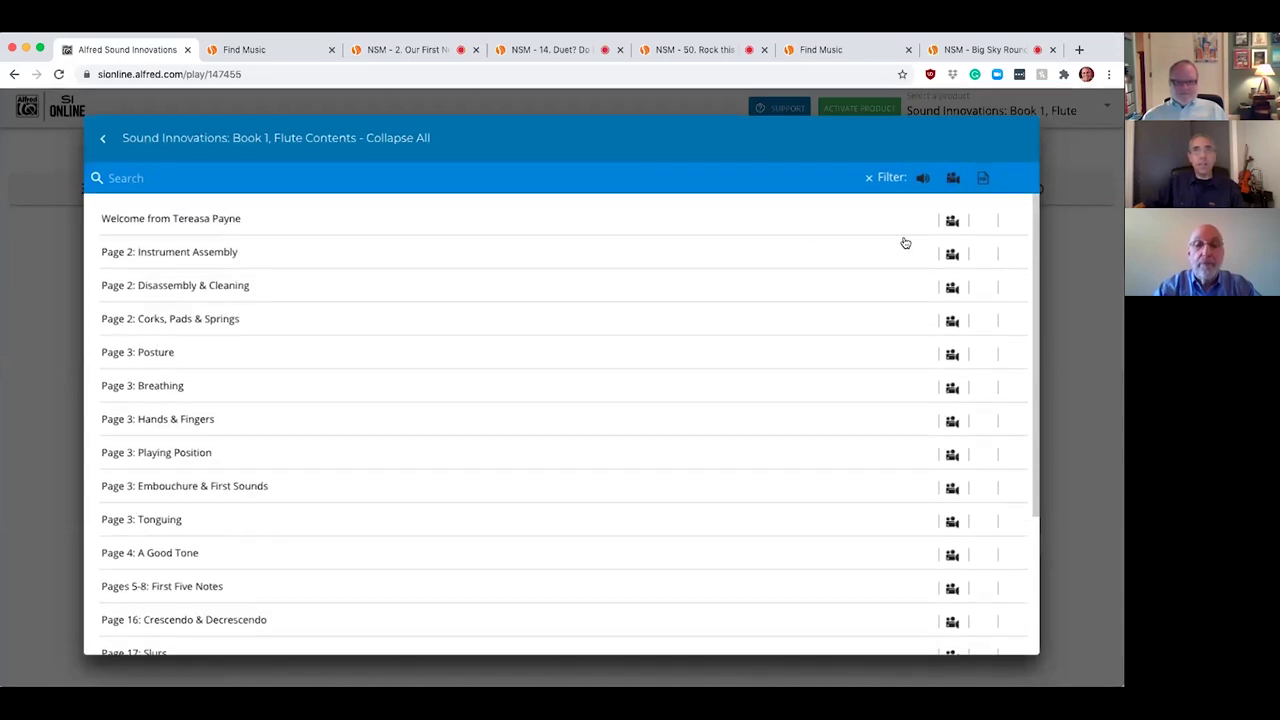
Filter the contents to PDF items, then clear the filter to show everything
left_click(982, 180)
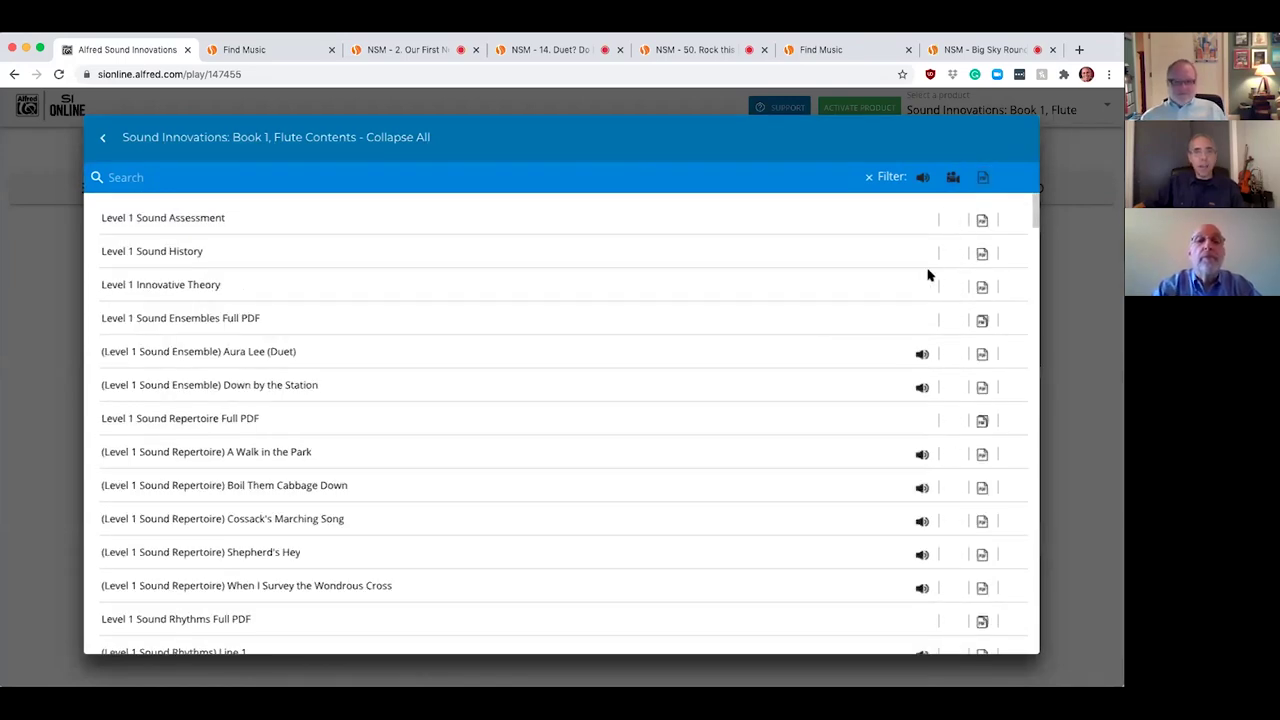
scroll(928, 275, "down", 8)
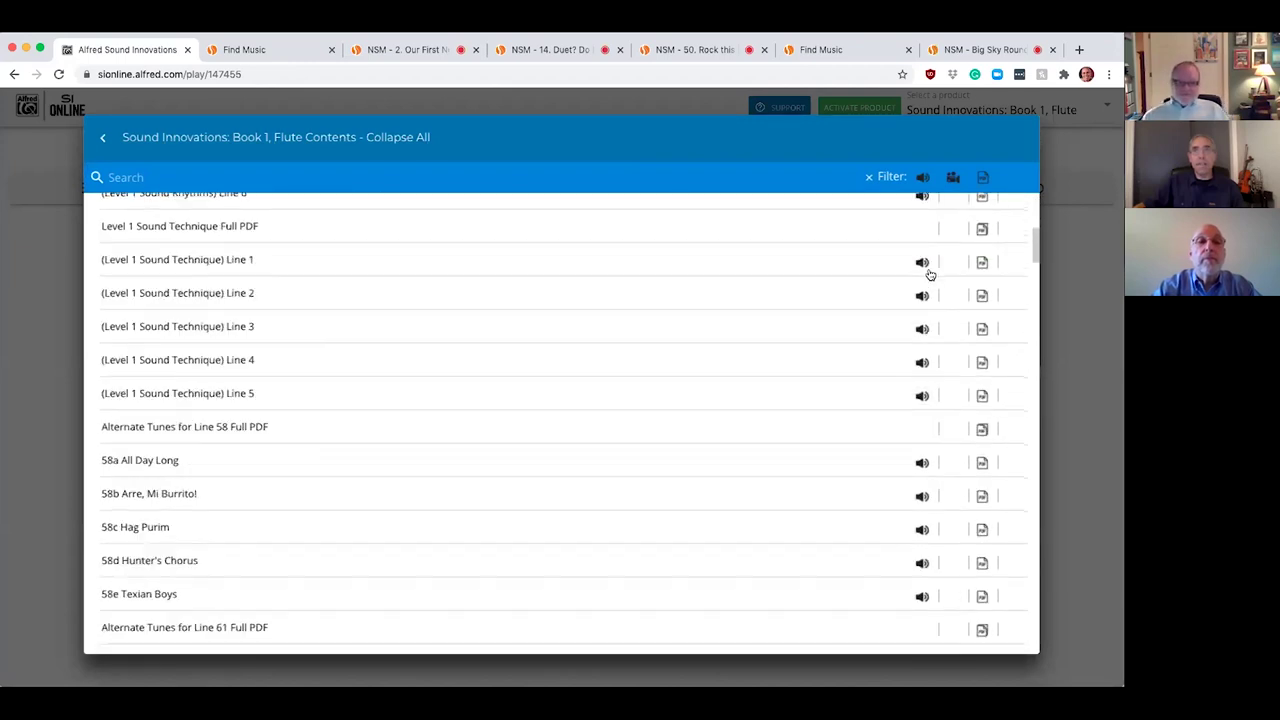
scroll(930, 268, "up", 8)
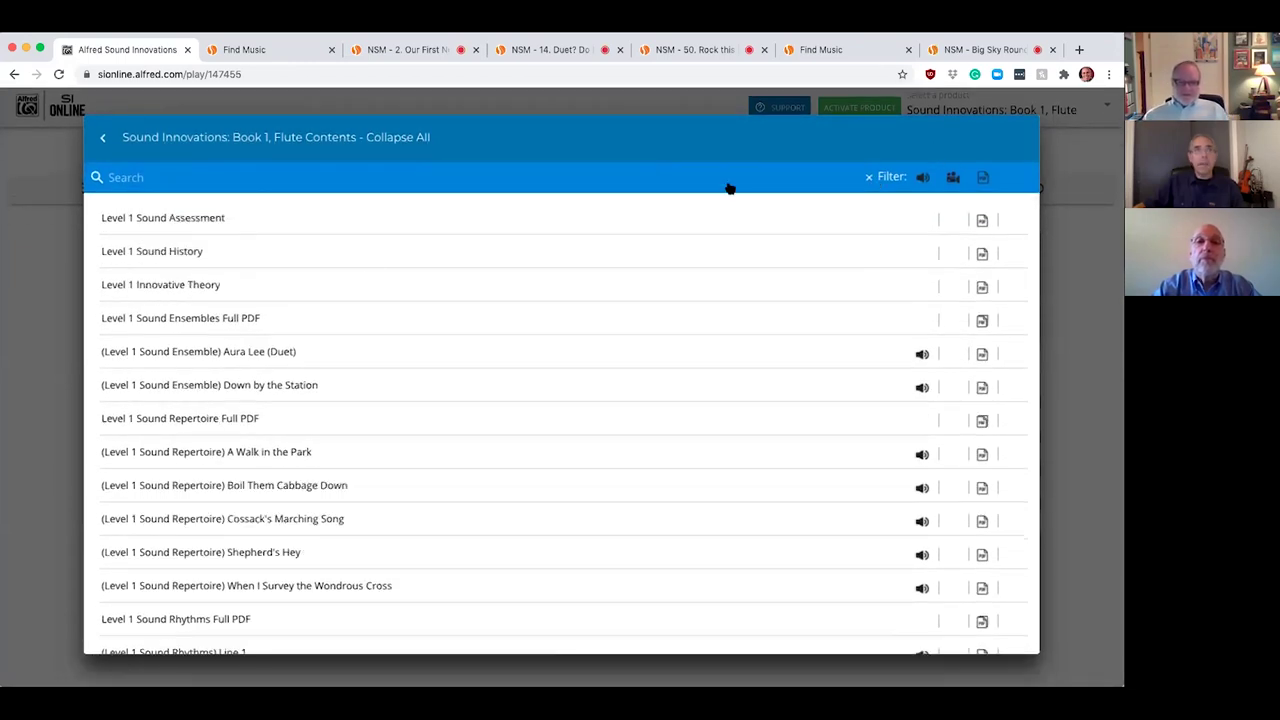
left_click(869, 177)
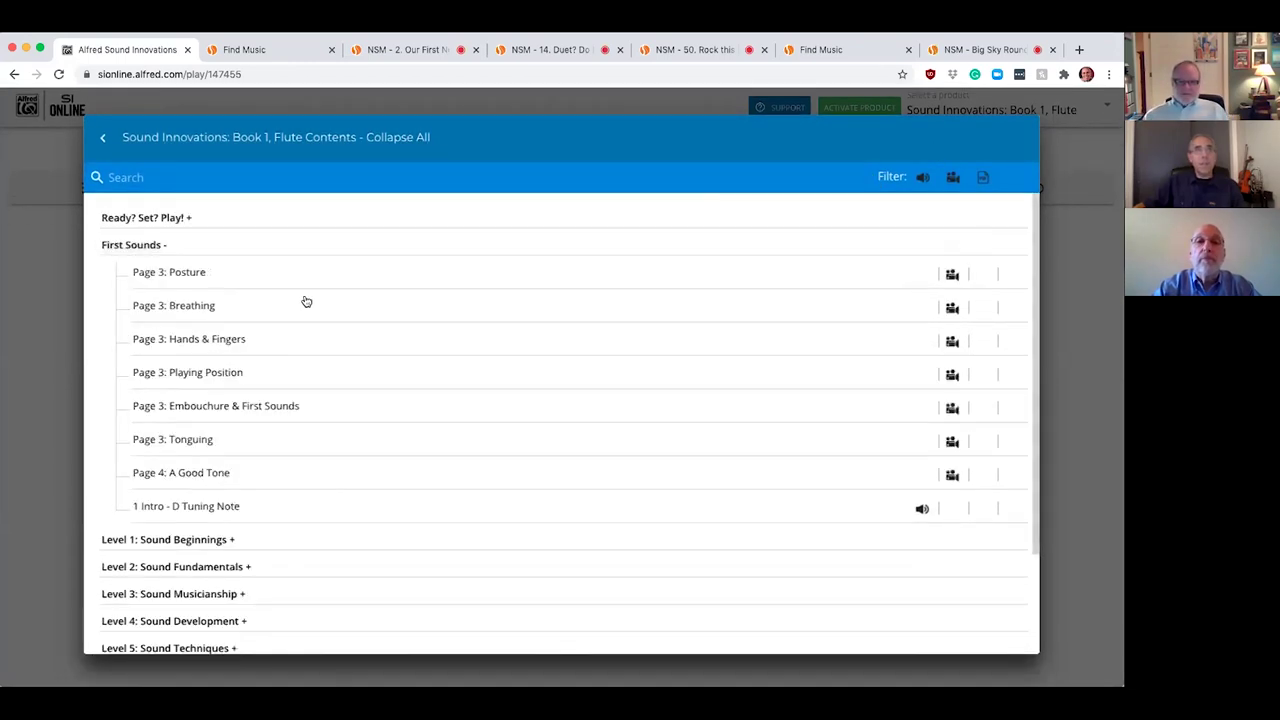
Play the Page 3: Posture video and reveal its Advanced looping and speed options
left_click(186, 276)
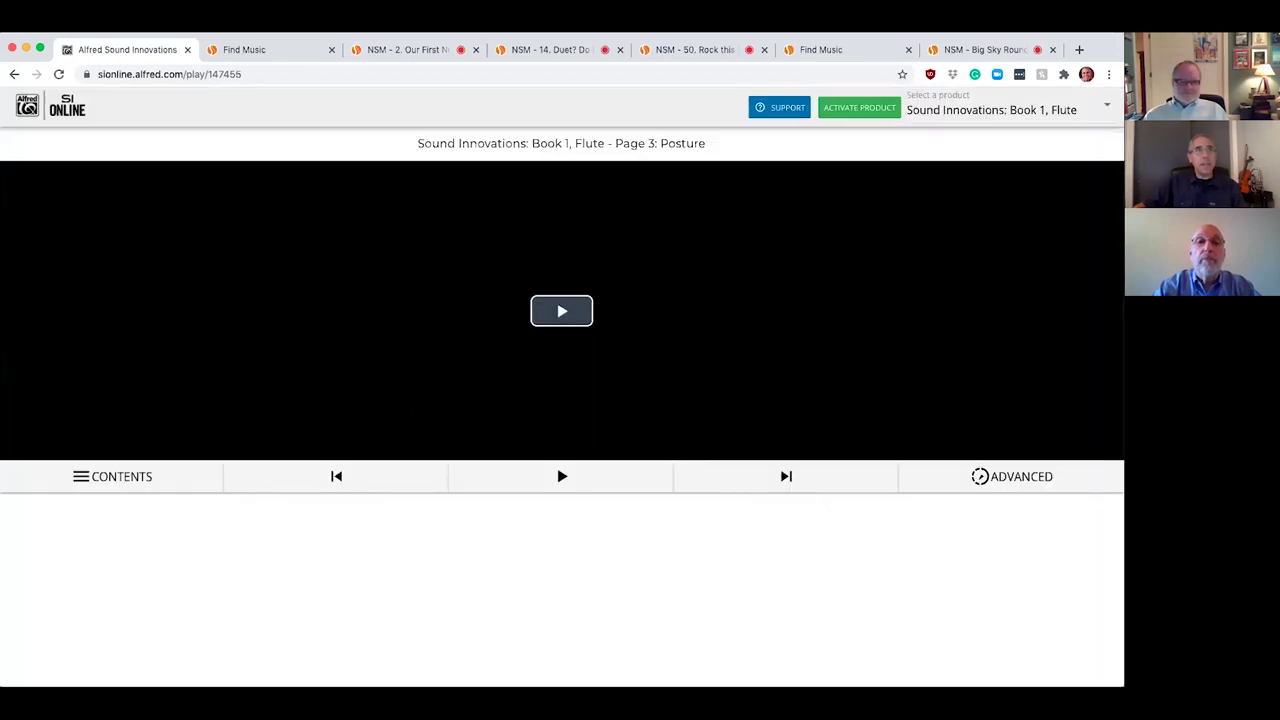
left_click(565, 476)
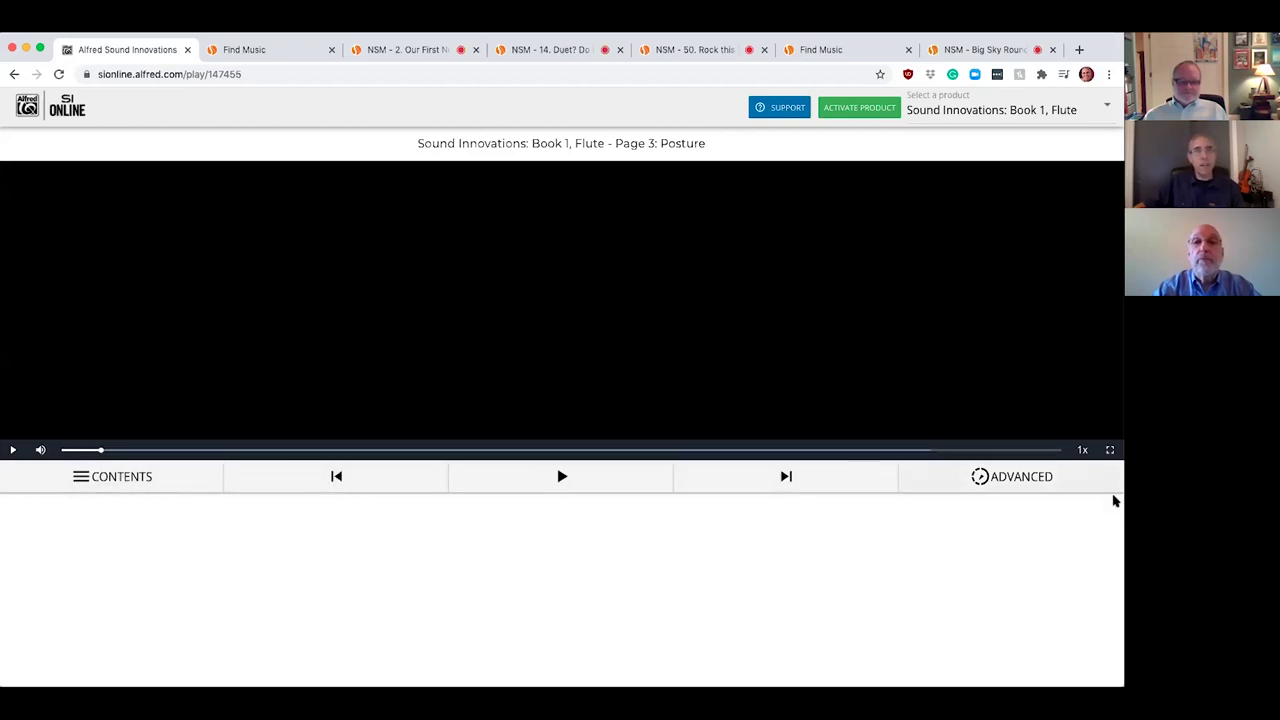
left_click(1048, 487)
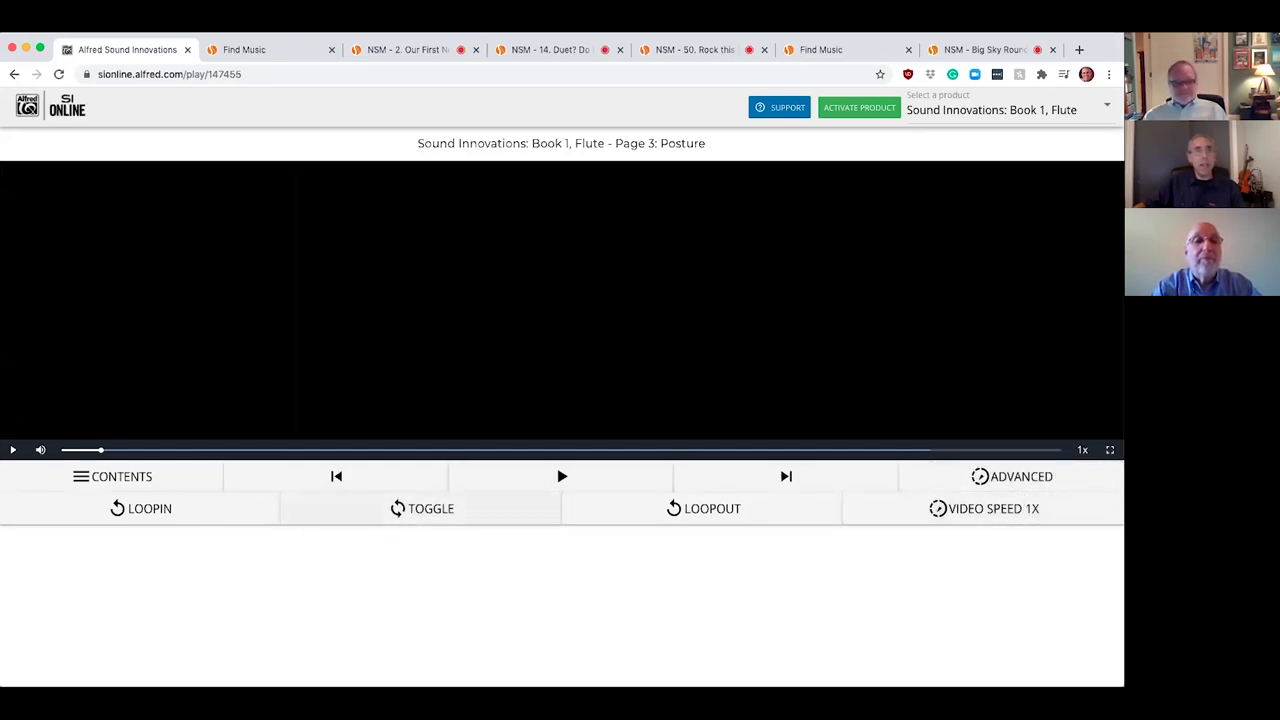
Rewind the Posture video to 0:00, play and pause it, then return to the contents list
left_click(64, 450)
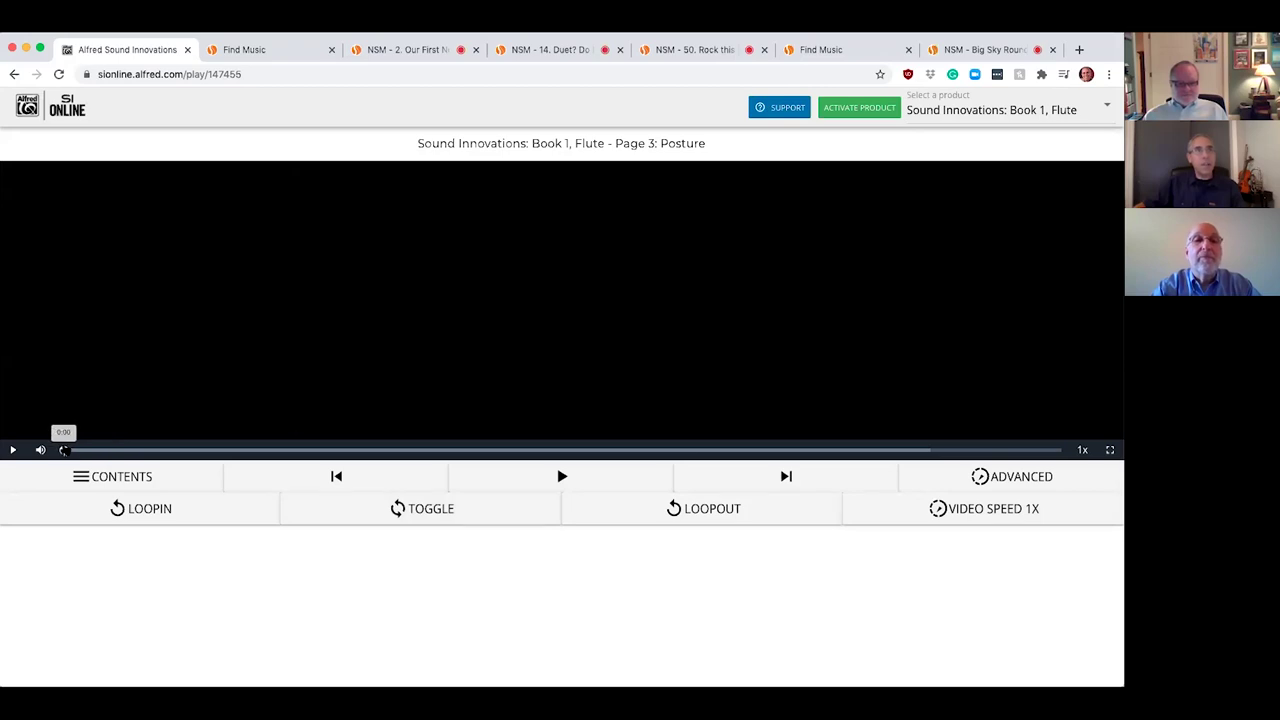
left_click(563, 477)
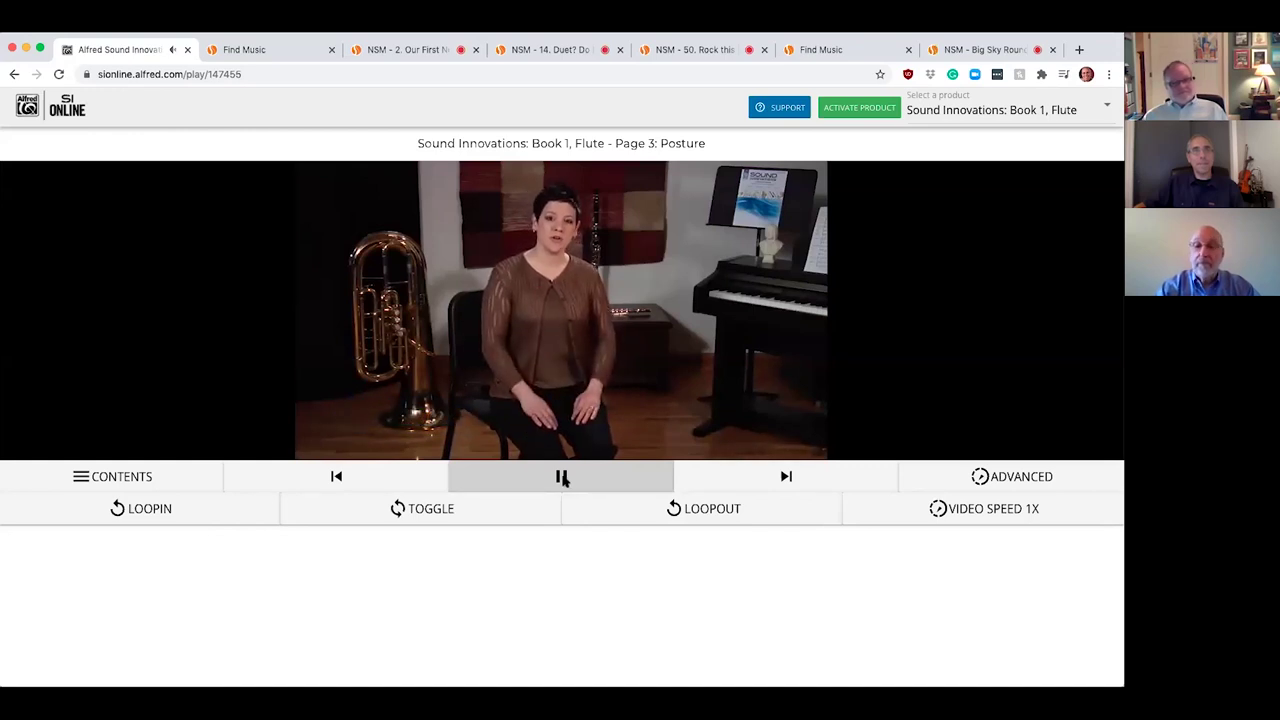
left_click(562, 478)
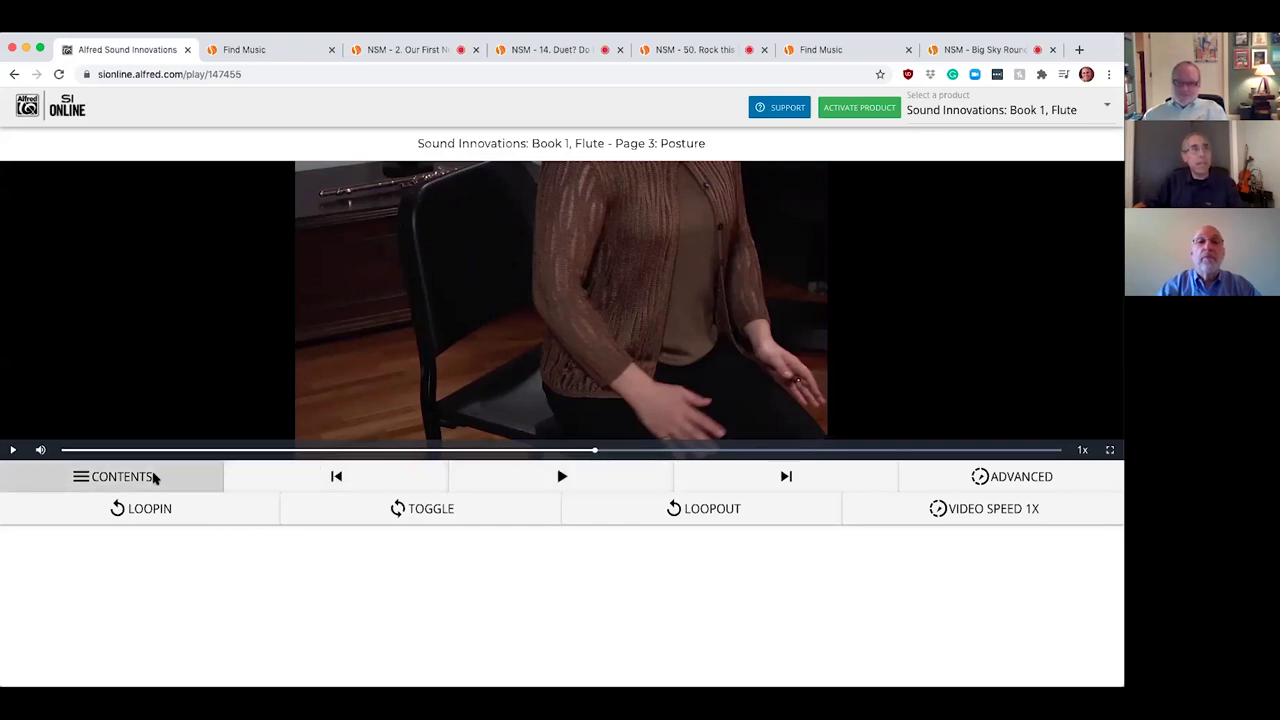
left_click(120, 477)
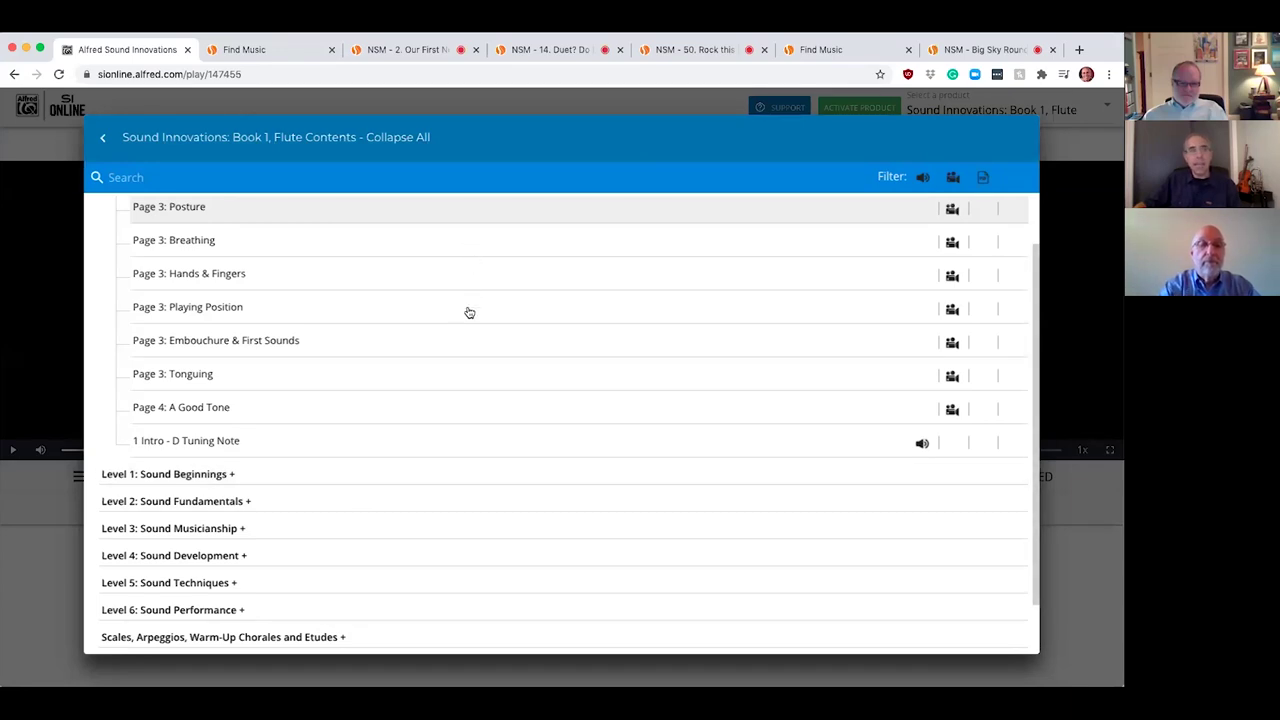
Play 2 Our First Note from Level 1: Sound Beginnings, then skip to Our Second Note and pause it
left_click(356, 477)
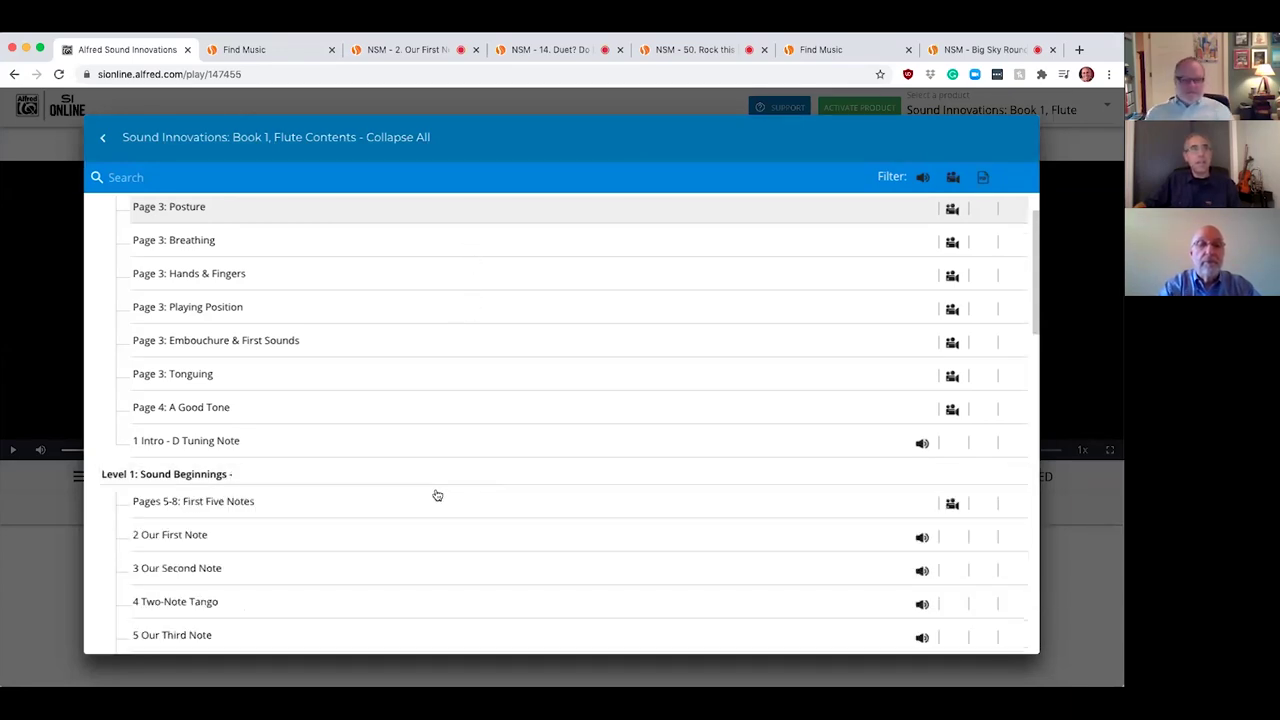
scroll(436, 494, "down", 3)
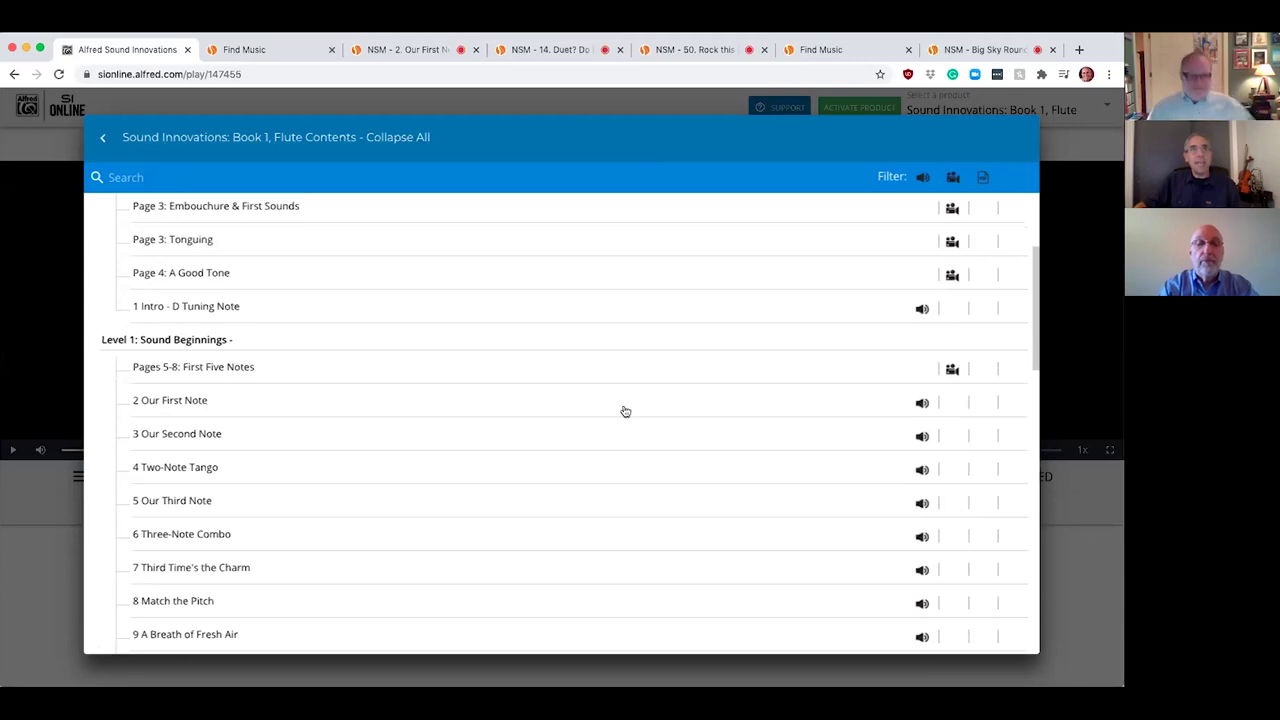
left_click(922, 404)
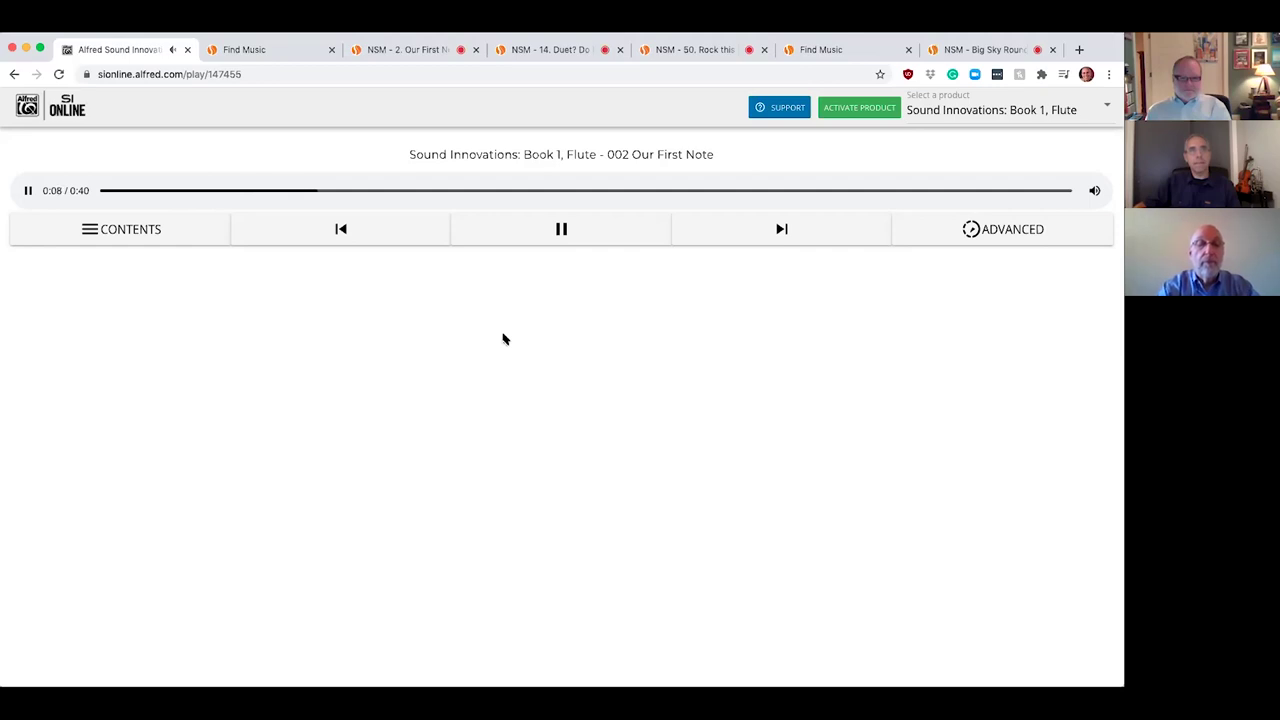
left_click(578, 239)
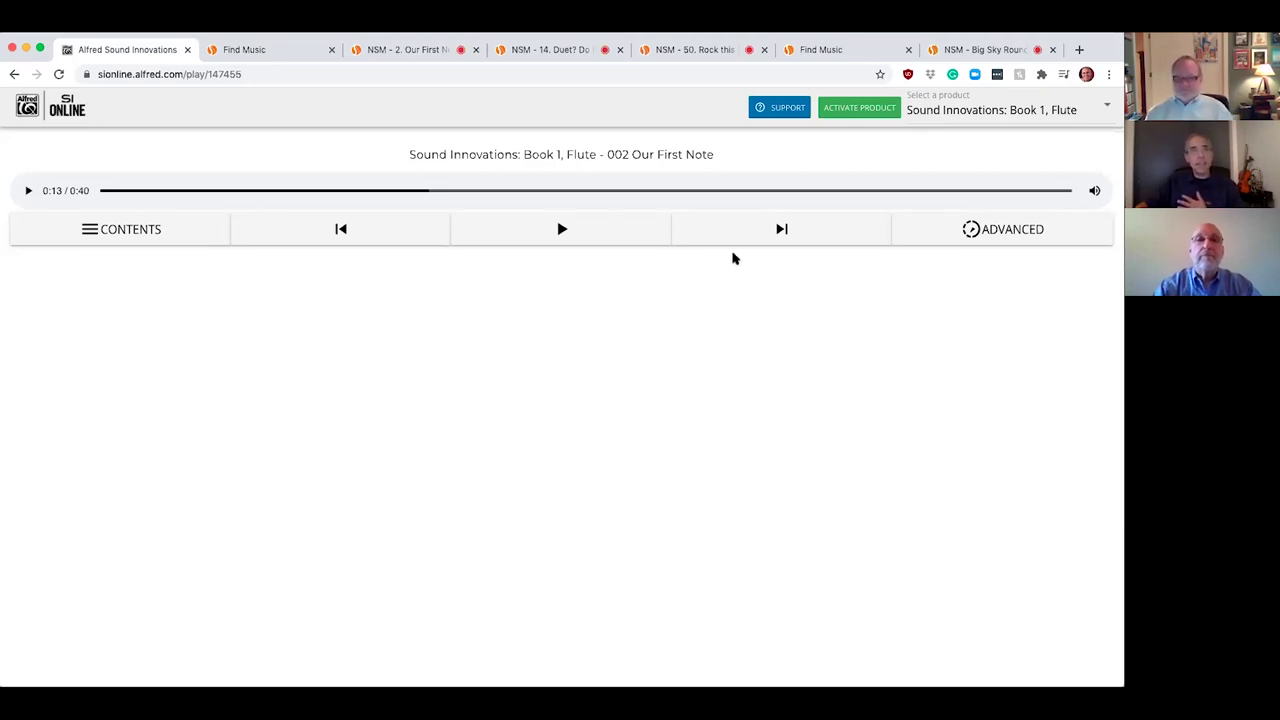
left_click(782, 230)
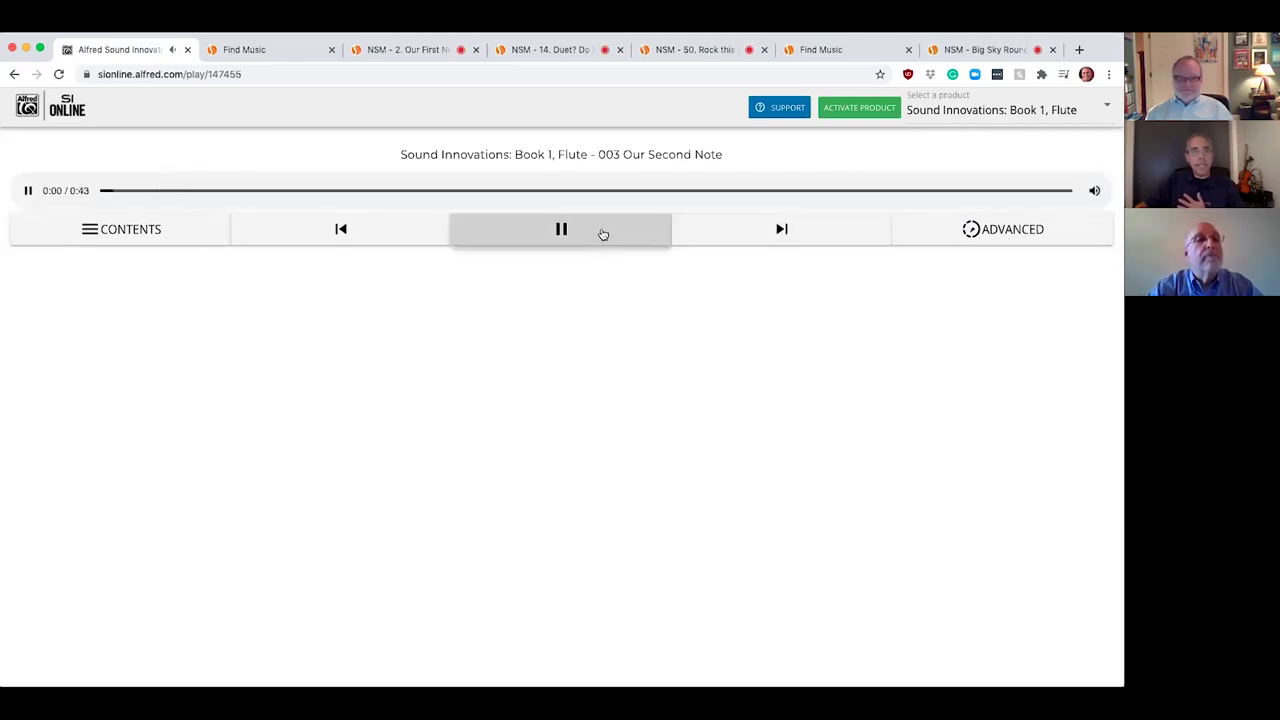
left_click(601, 233)
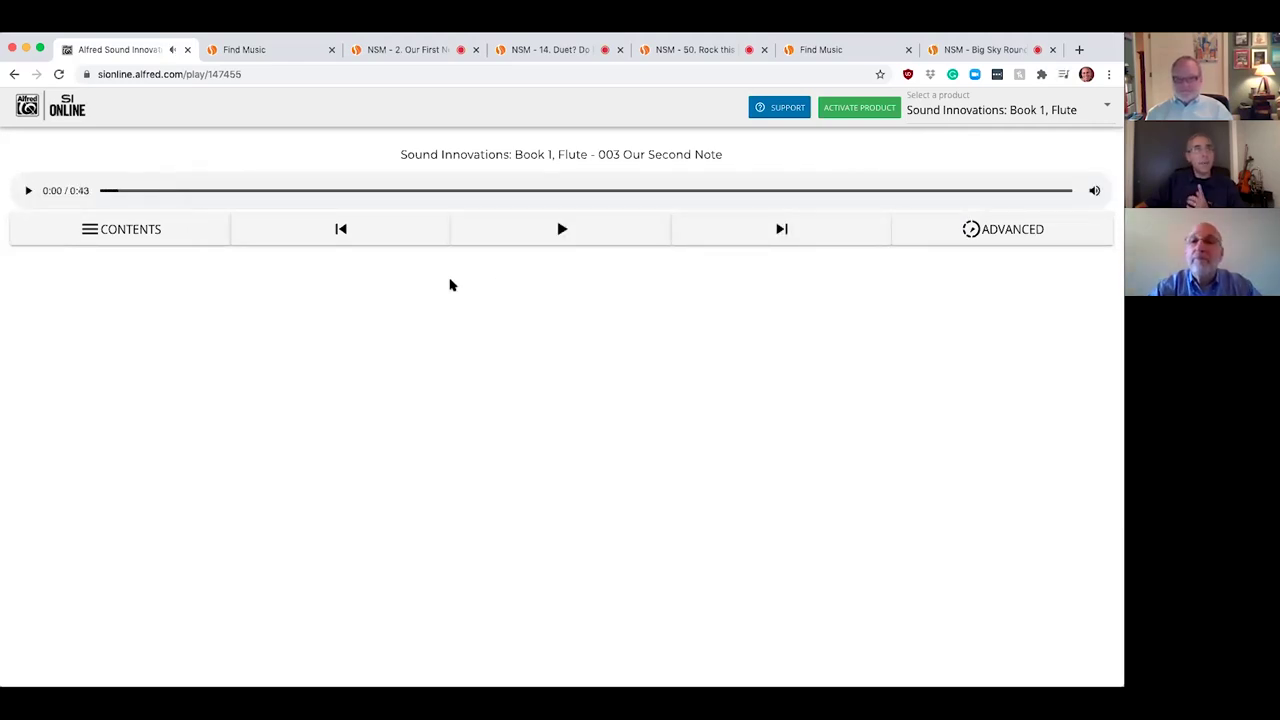
Filter the book contents to PDF items and open the Alternate Tunes for Line 66 PDF
left_click(140, 237)
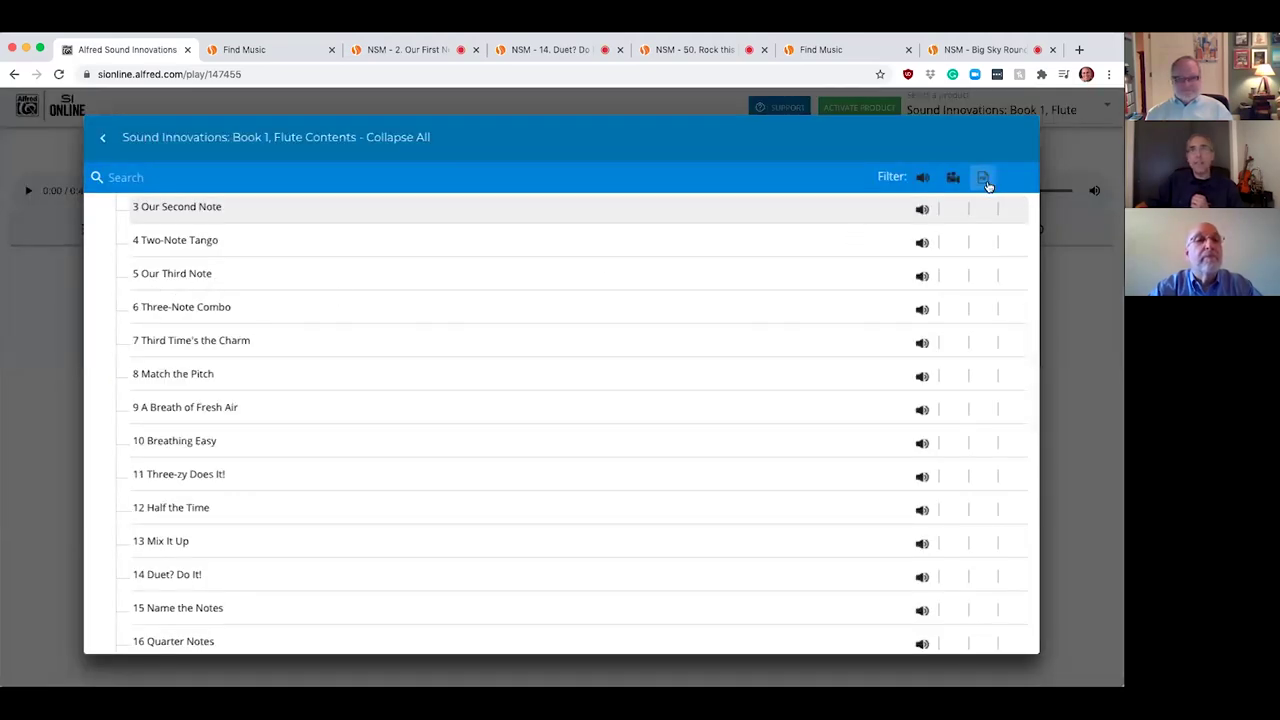
left_click(984, 179)
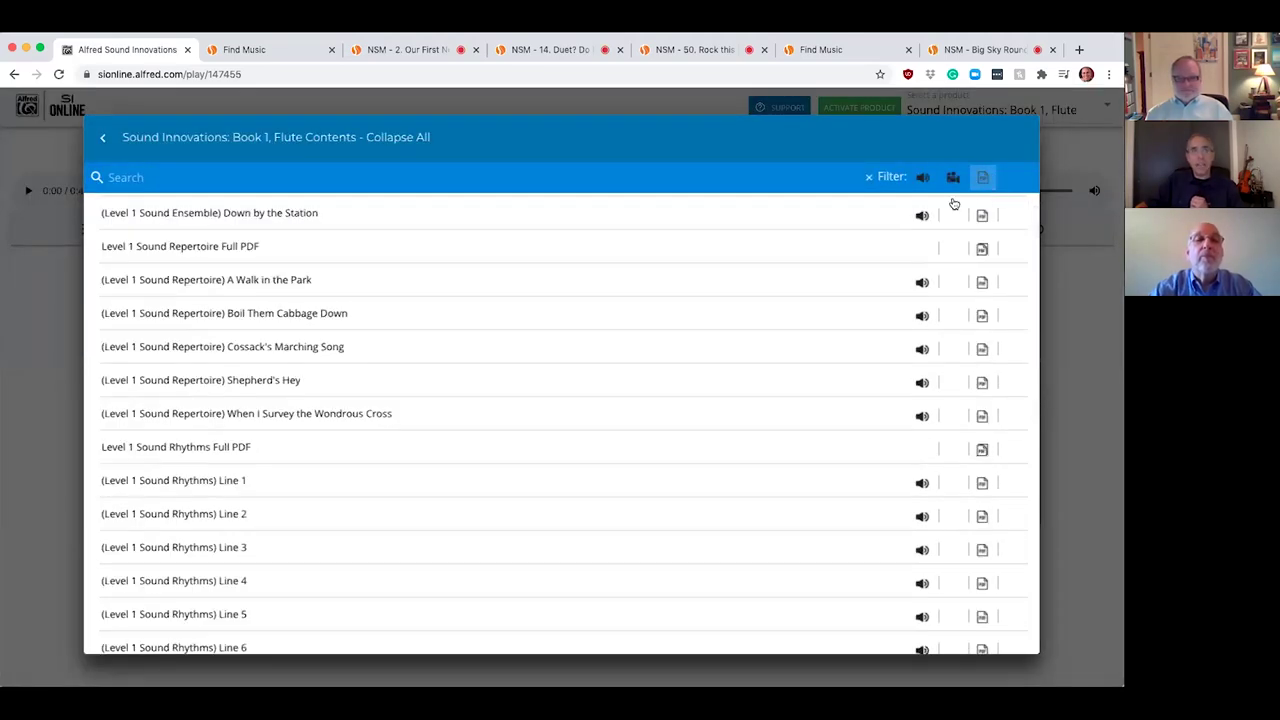
scroll(797, 363, "down", 3)
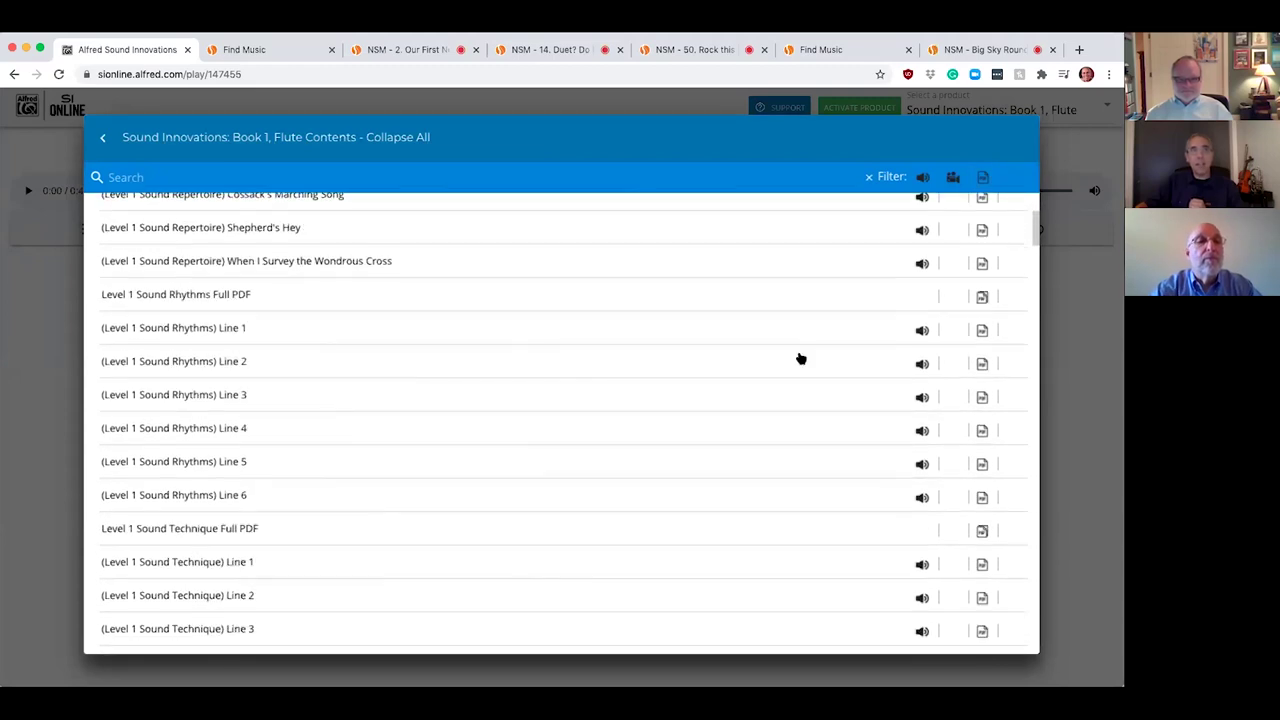
scroll(763, 348, "down", 10)
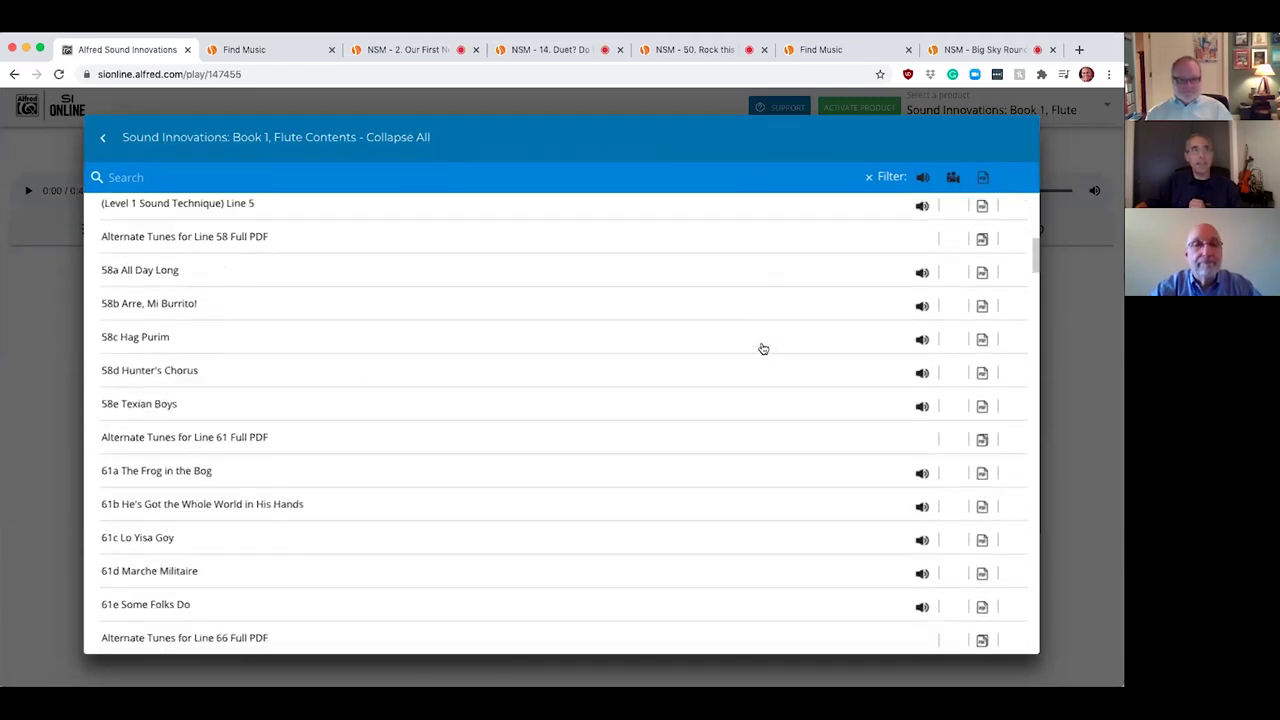
scroll(763, 350, "down", 3)
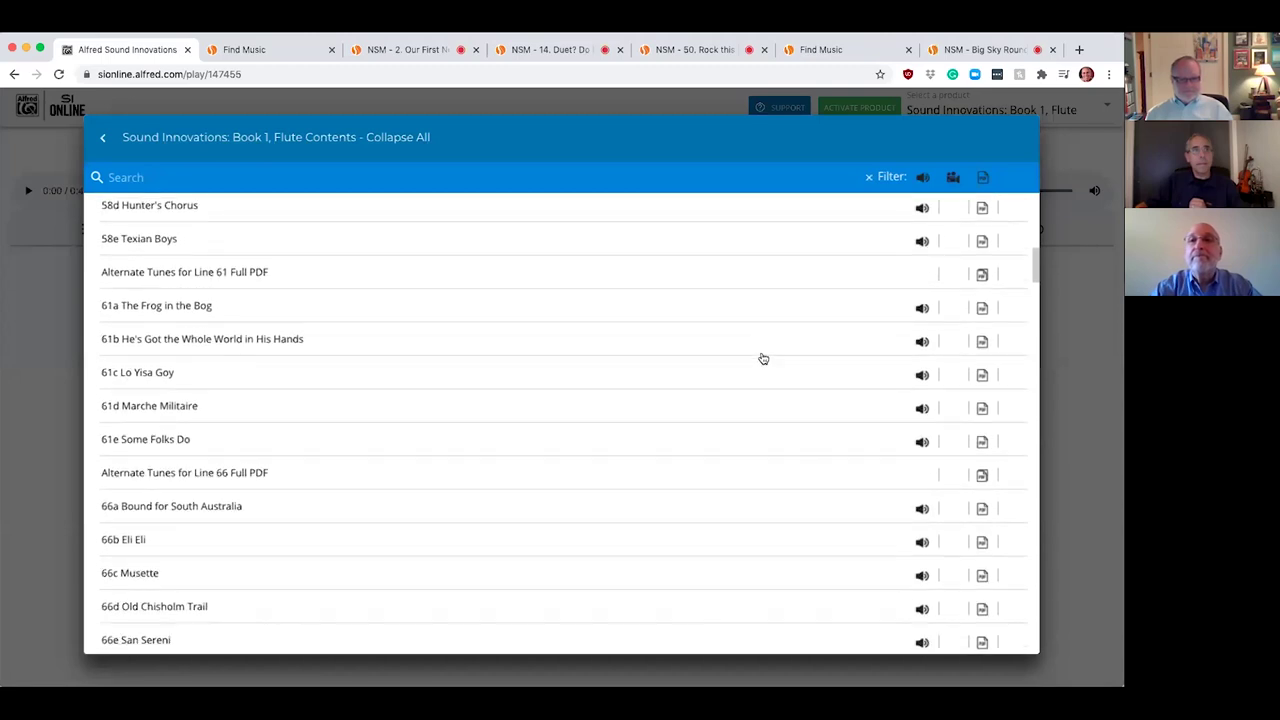
scroll(780, 370, "down", 1)
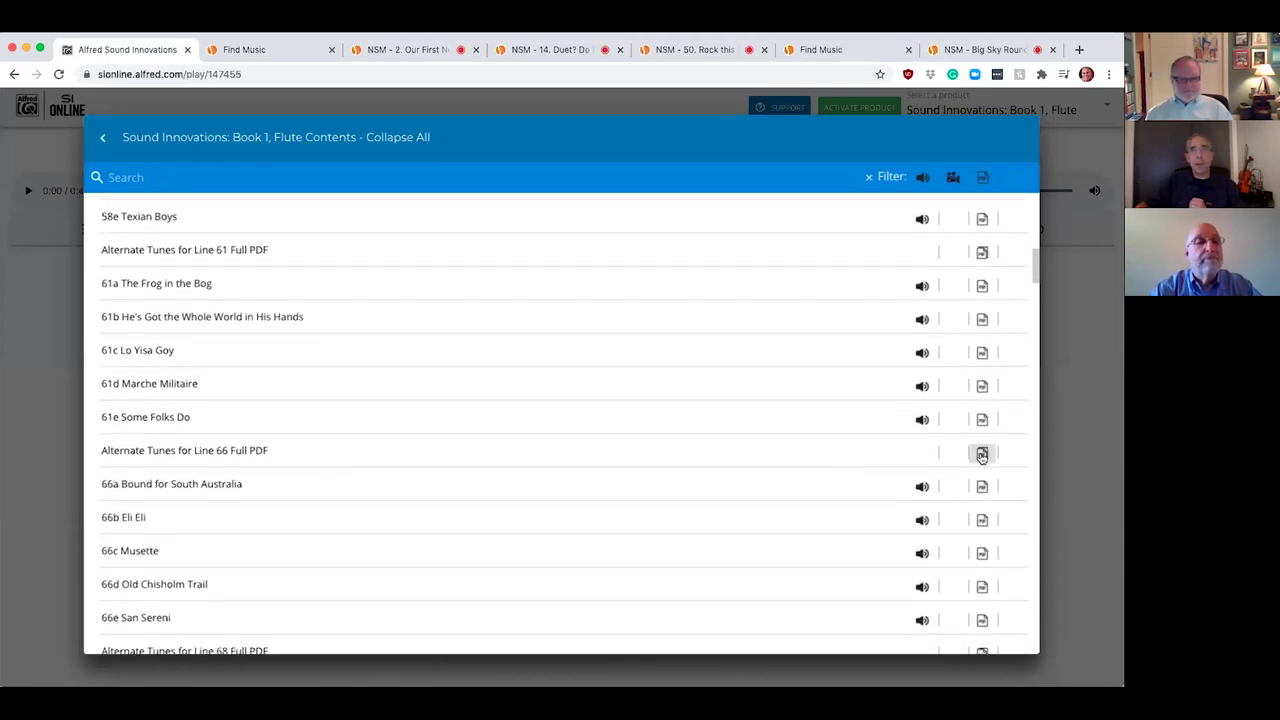
left_click(982, 455)
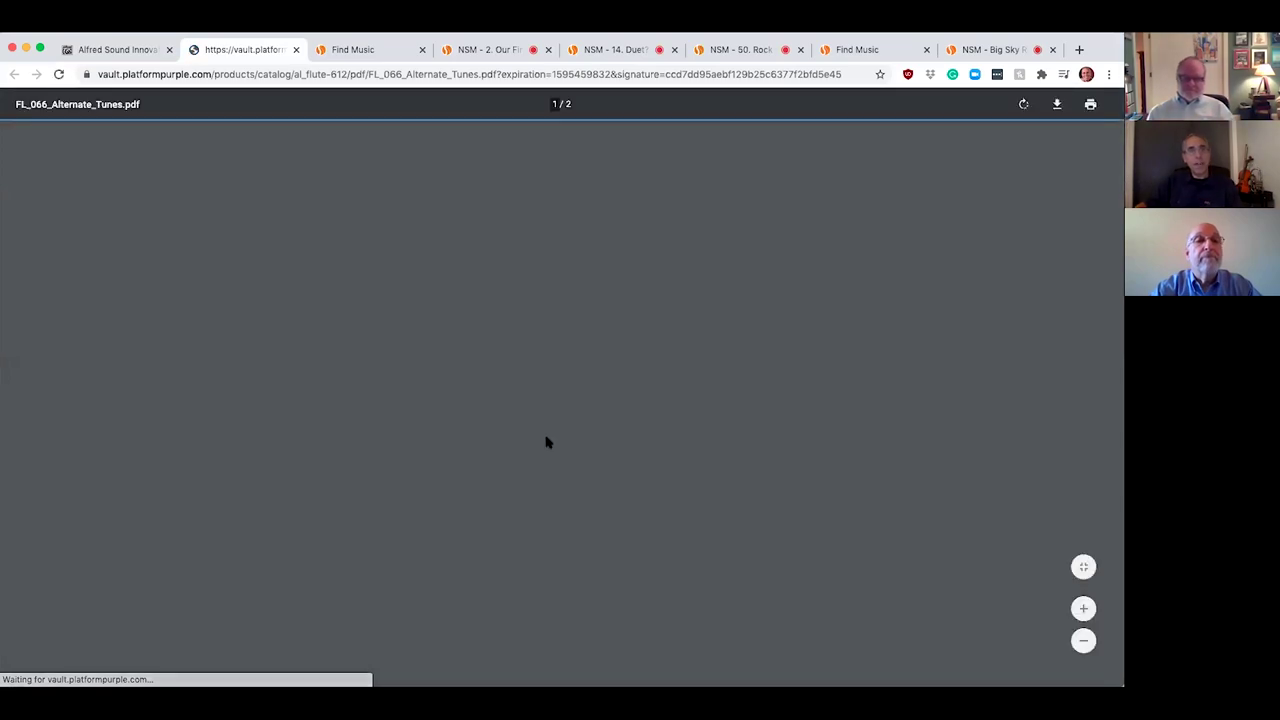
scroll(668, 373, "down", 1)
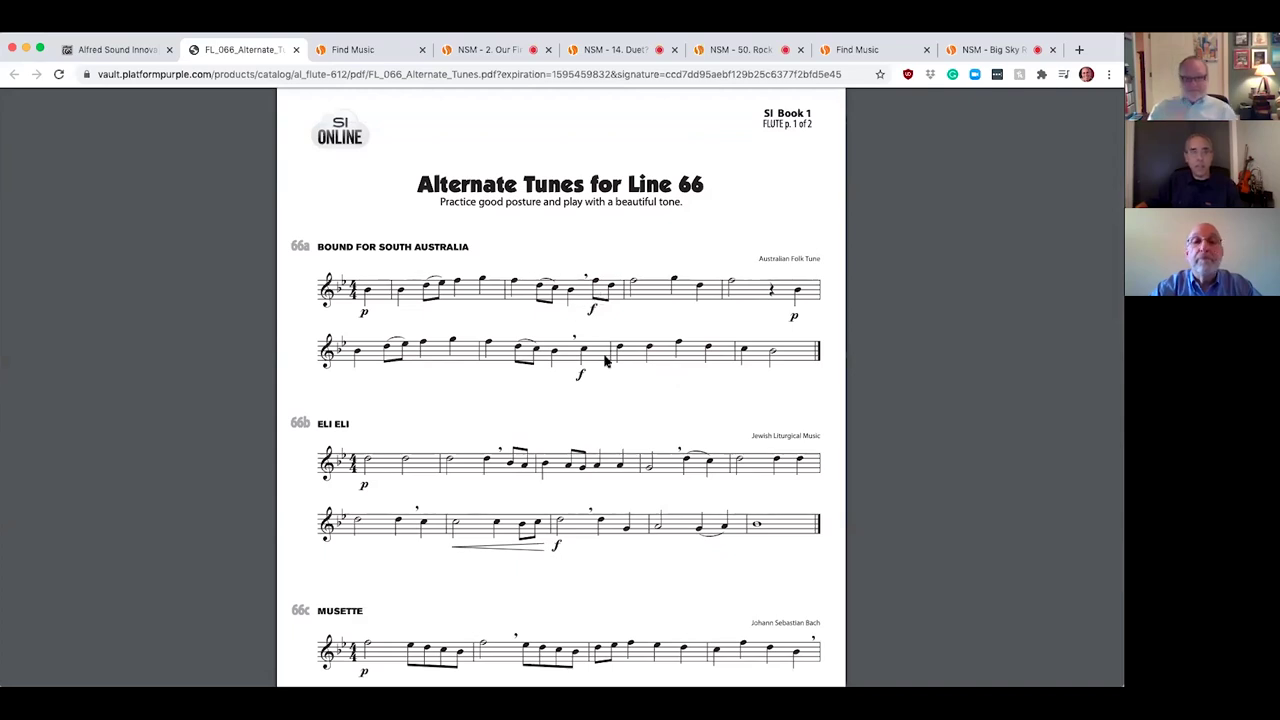
scroll(604, 364, "down", 1)
scroll(604, 364, "down", 1)
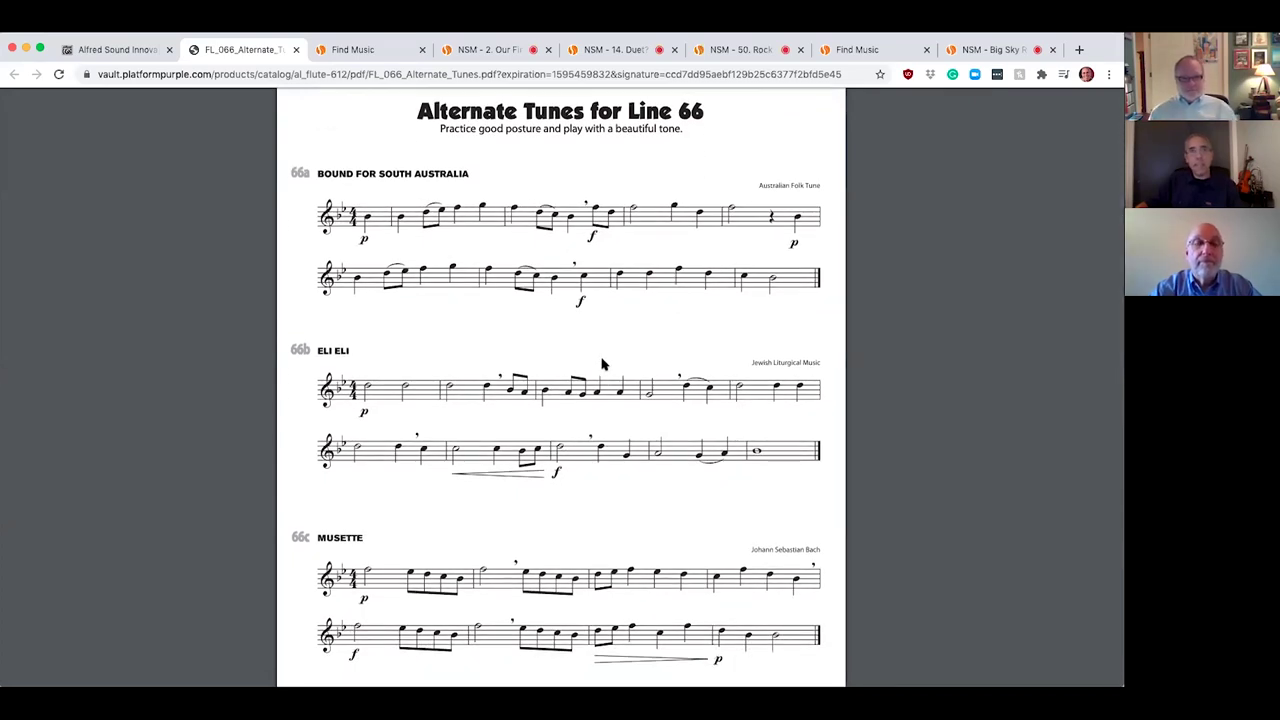
scroll(603, 363, "down", 7)
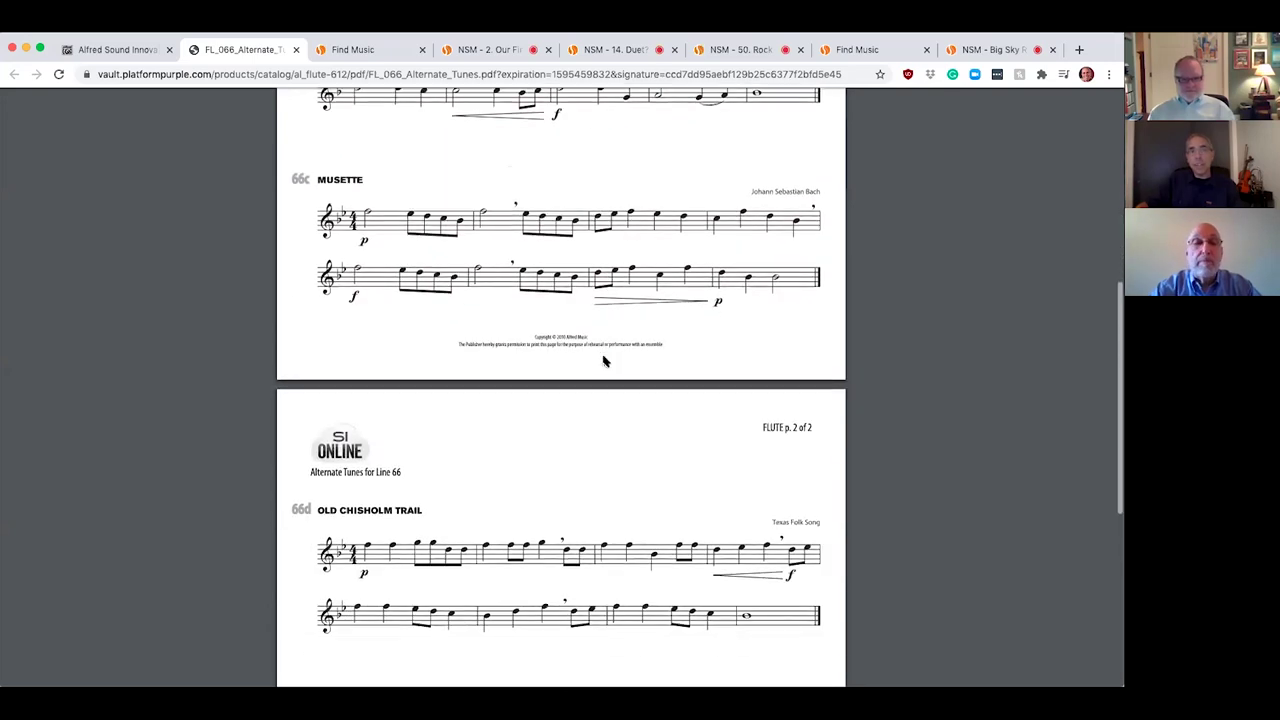
scroll(603, 362, "down", 3)
scroll(603, 360, "up", 10)
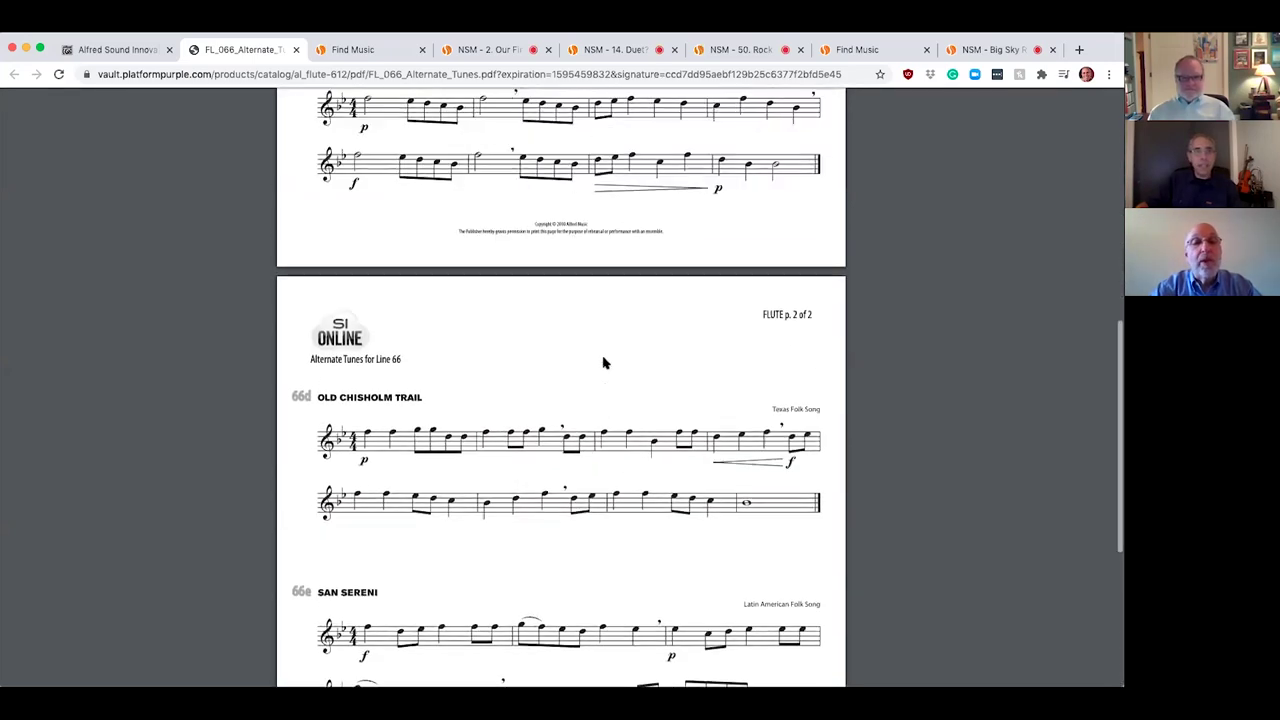
scroll(603, 364, "up", 5)
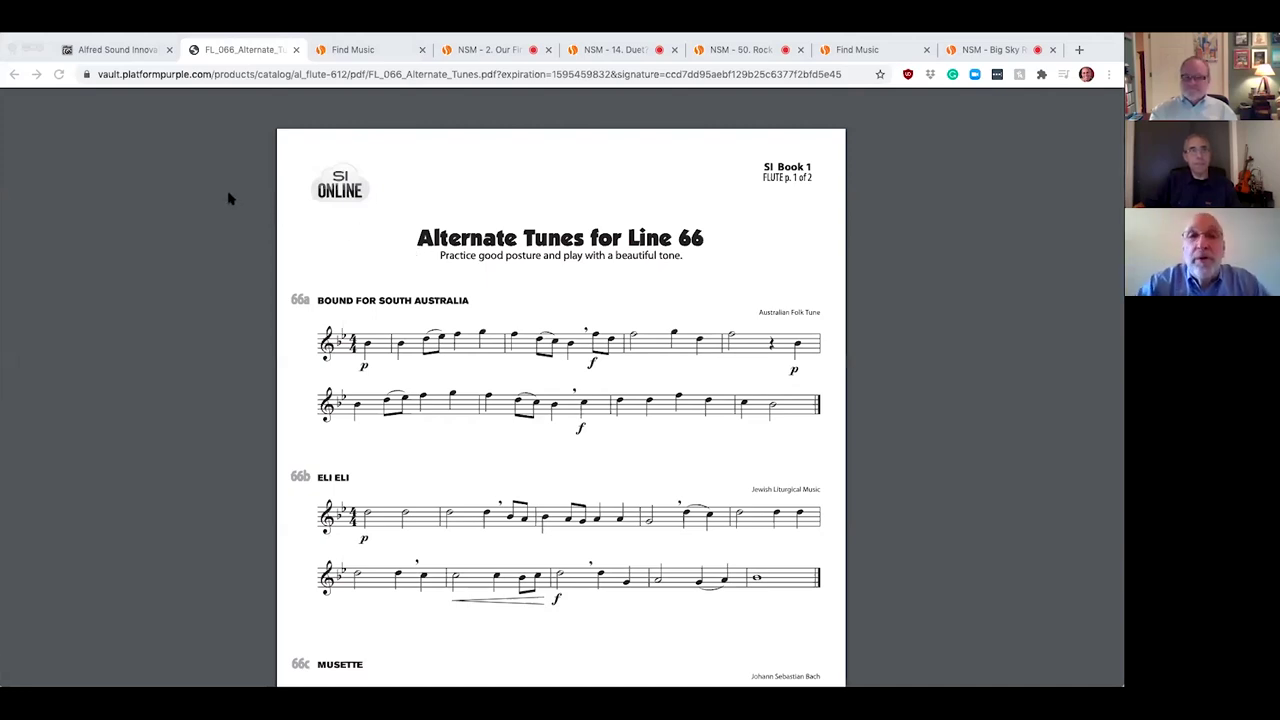
Switch to SmartMusic's Find Music tab showing the 12 'sound innovations' results
left_click(335, 52)
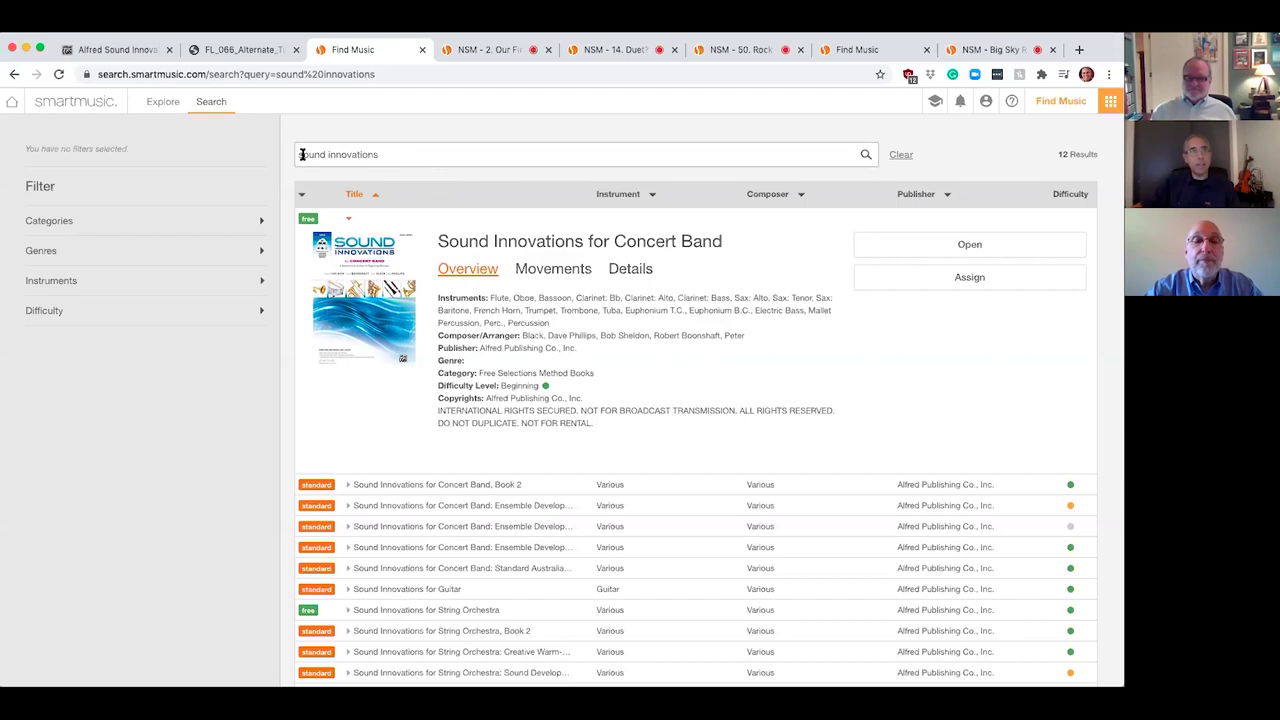
scroll(512, 325, "down", 1)
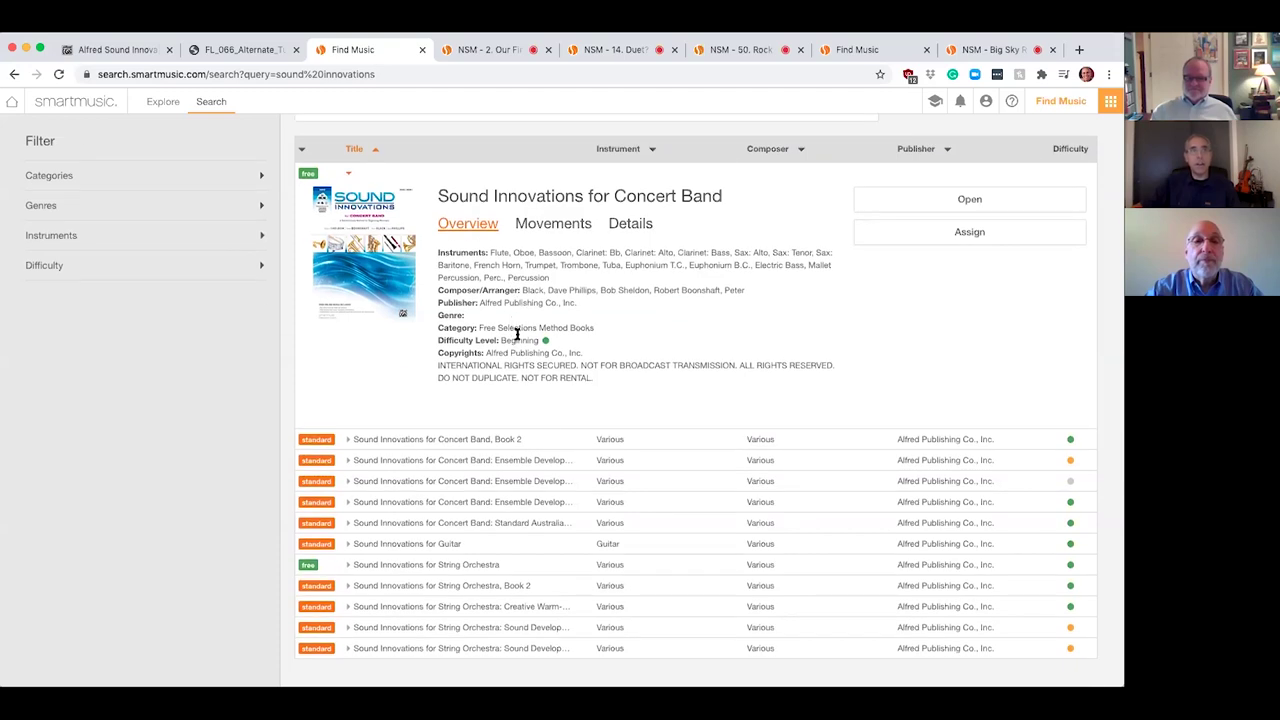
scroll(560, 317, "up", 1)
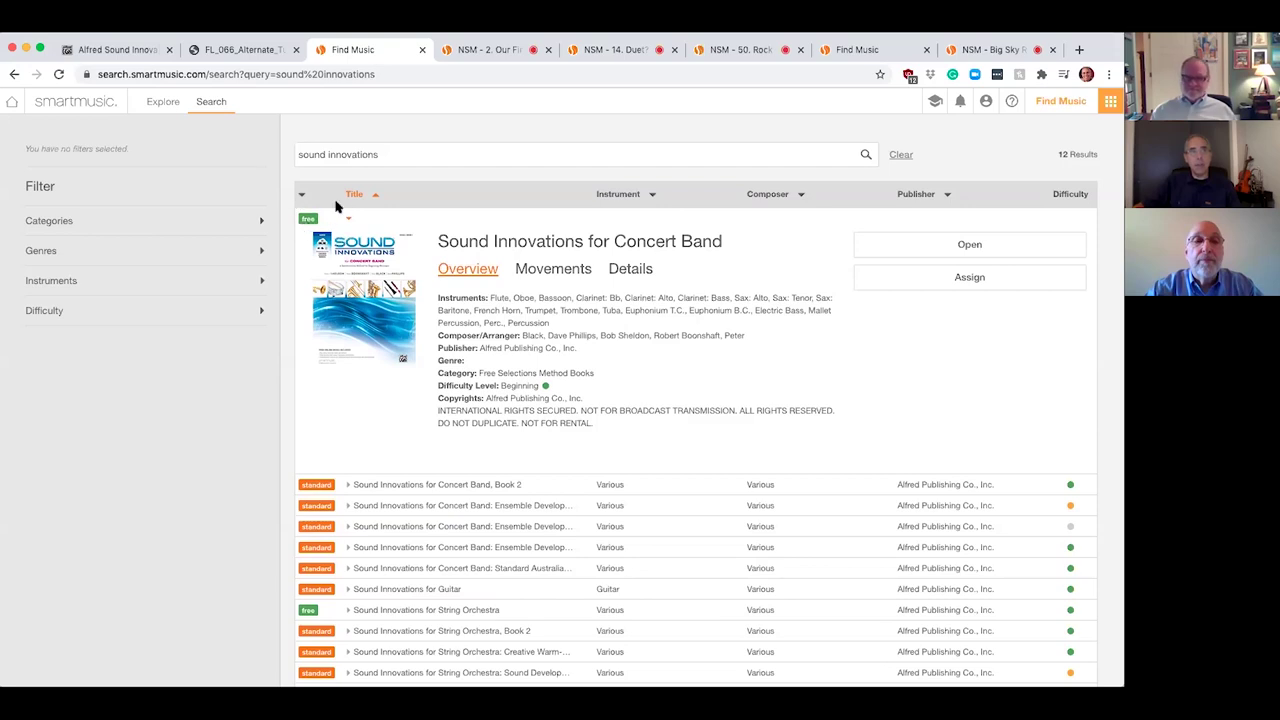
Open 2. Our First Note from Sound Innovations for Concert Band and go to its practice tab
left_click(932, 246)
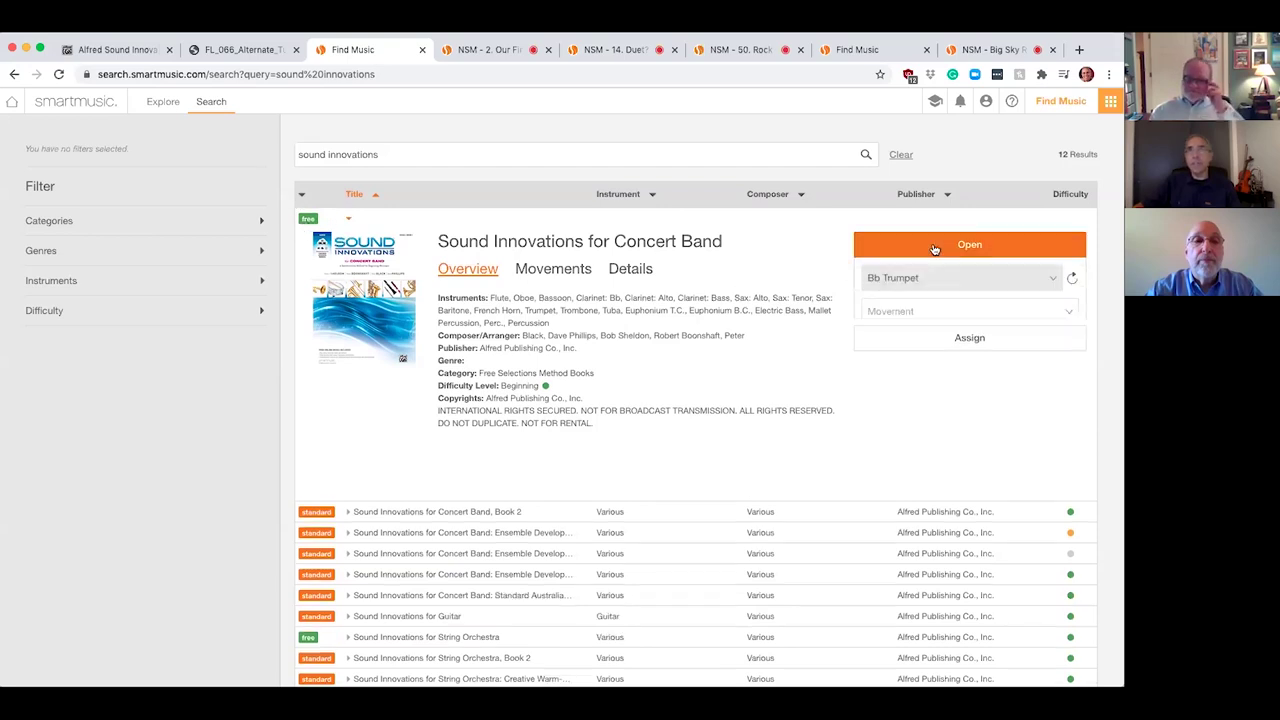
left_click(945, 311)
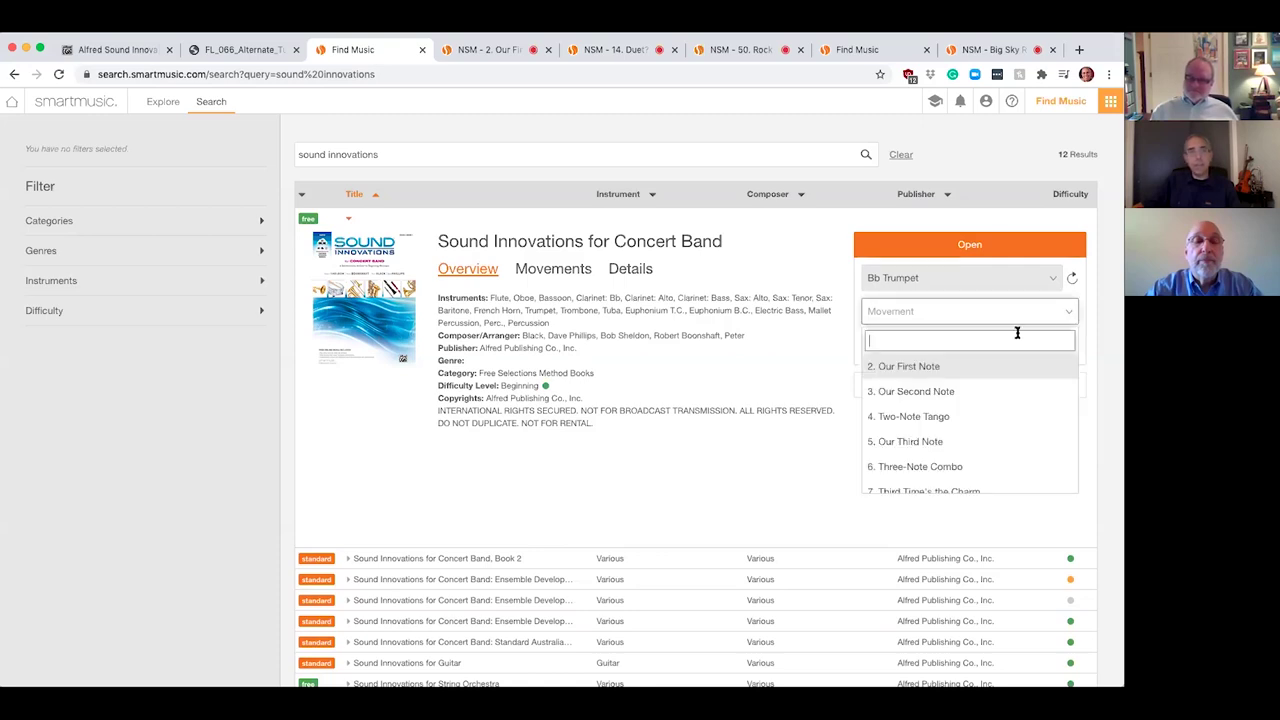
left_click(957, 366)
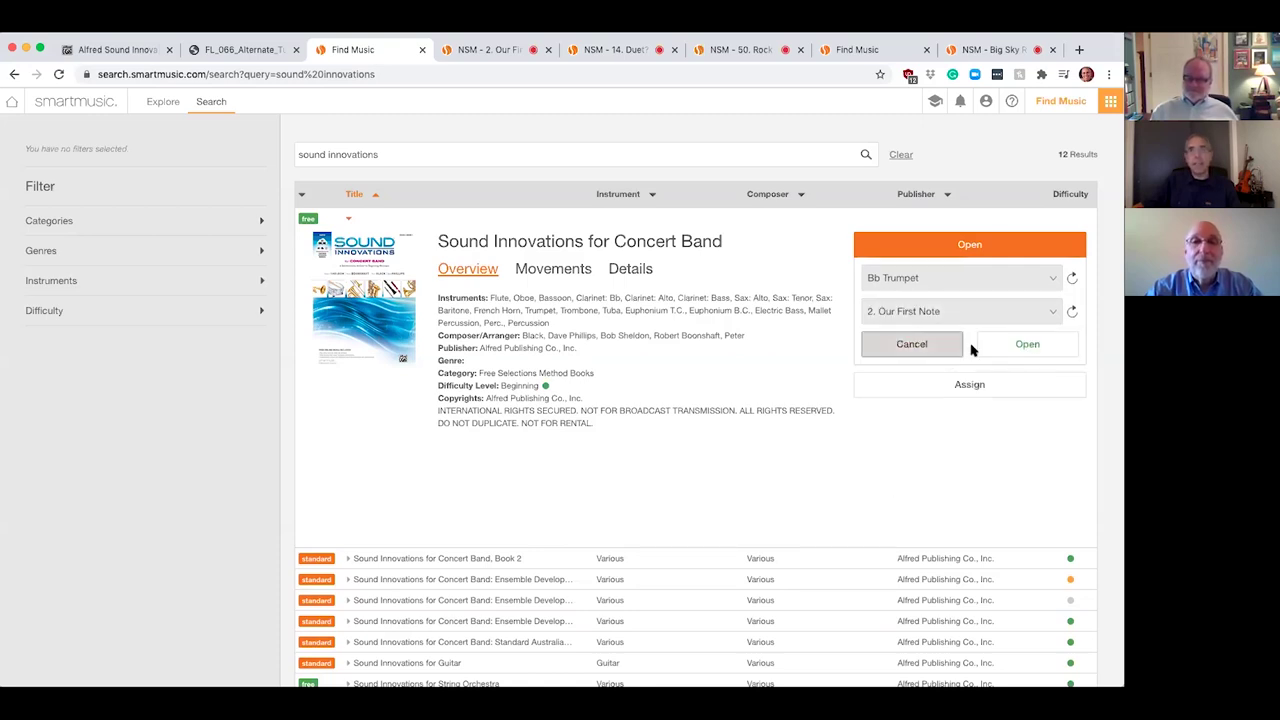
left_click(490, 49)
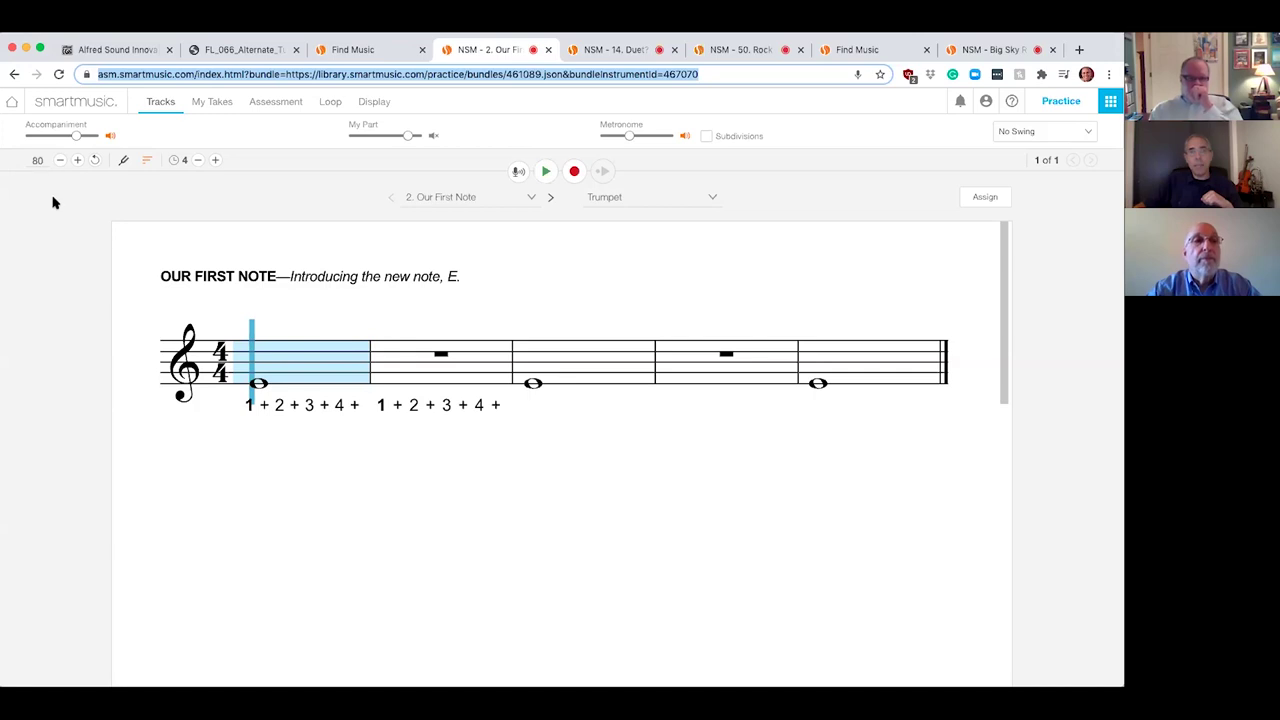
left_click(94, 161)
left_click(122, 162)
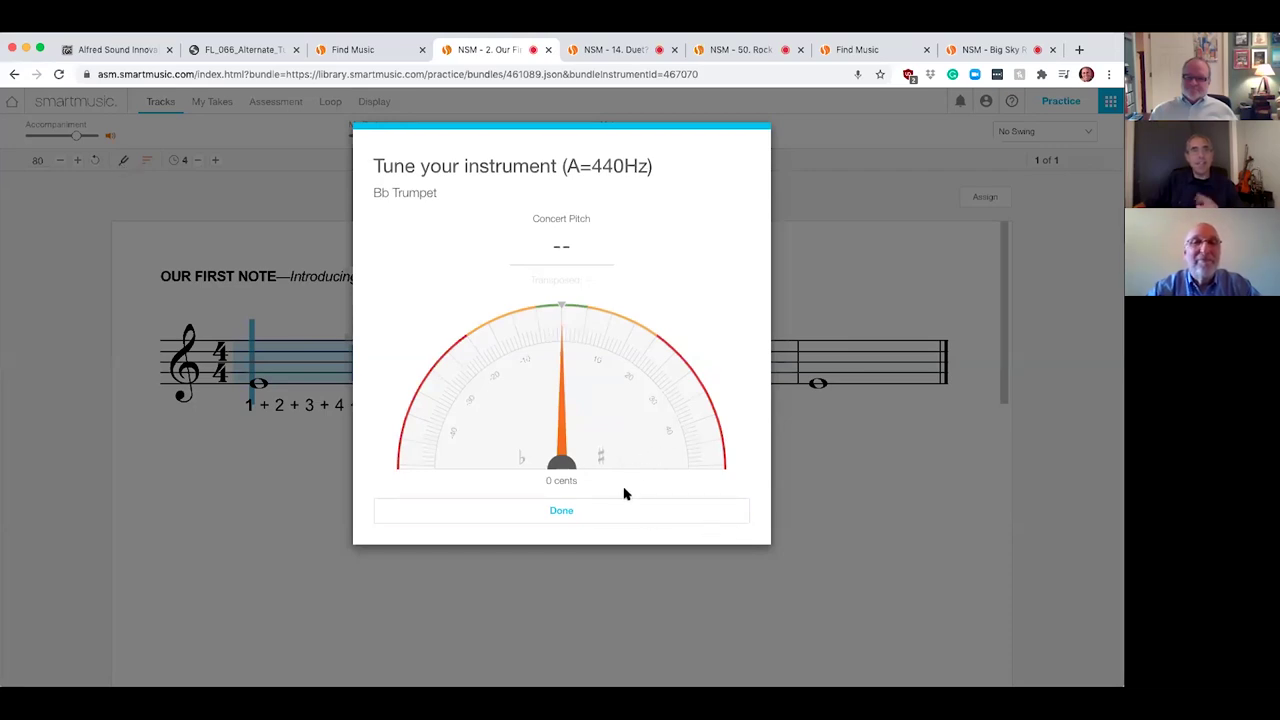
left_click(615, 517)
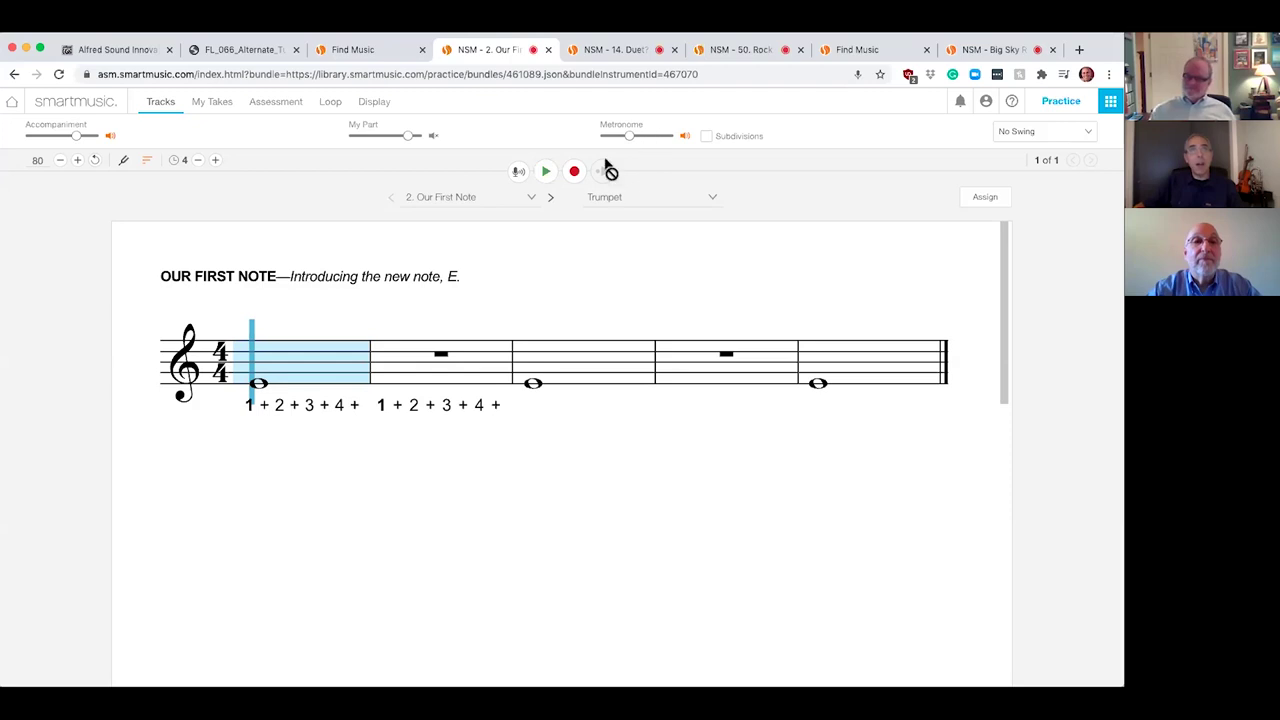
Play Our First Note, muting the metronome and My Part and lowering the accompaniment volume
left_click(546, 172)
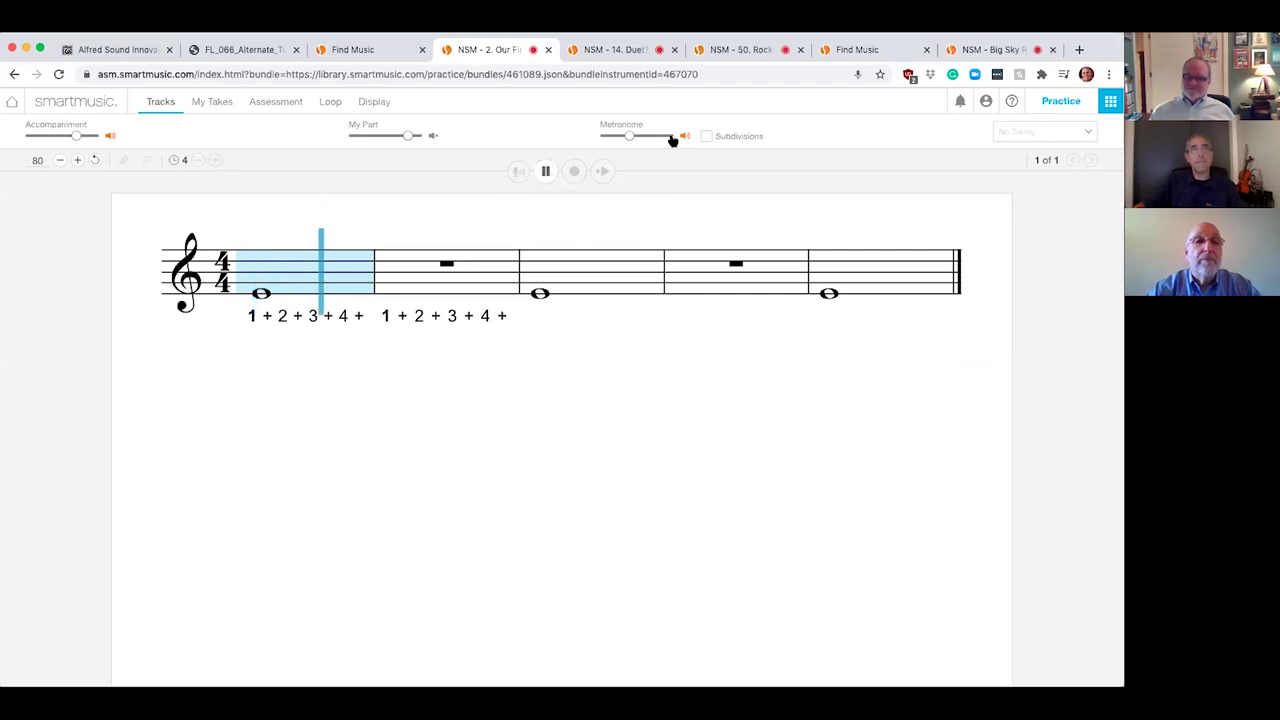
left_click_drag(629, 137, 646, 140)
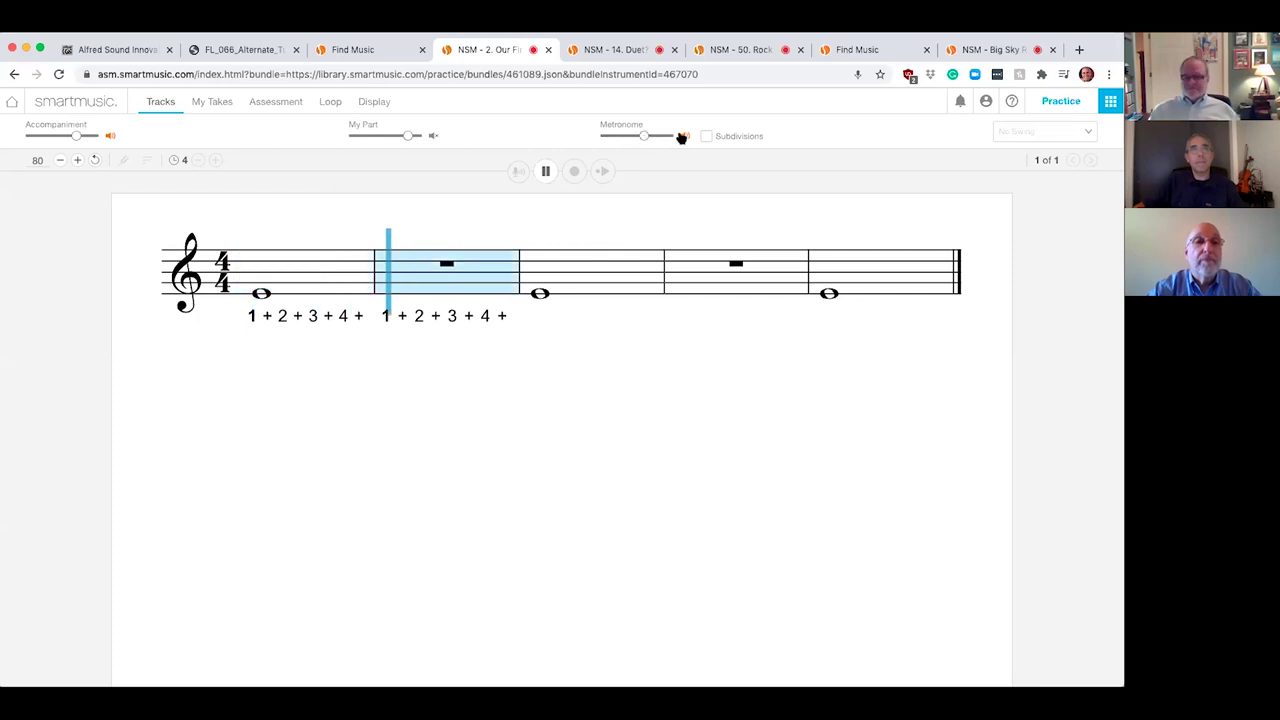
left_click(684, 136)
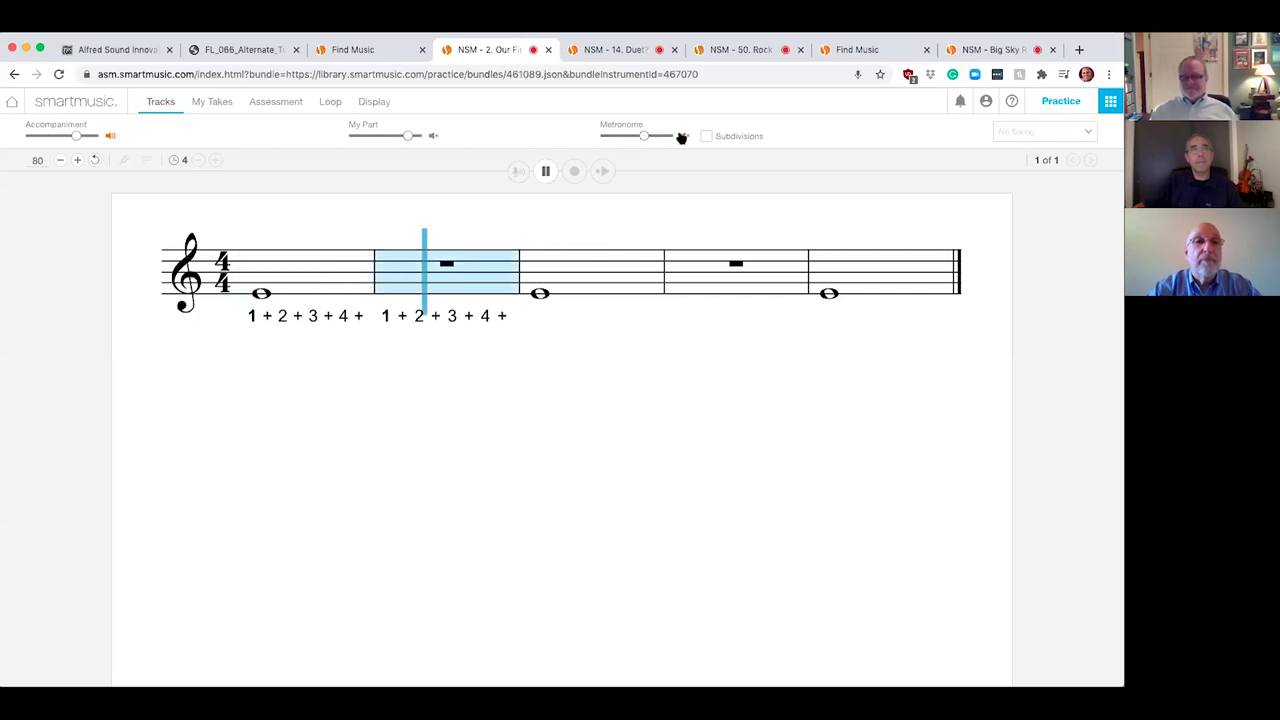
left_click(430, 138)
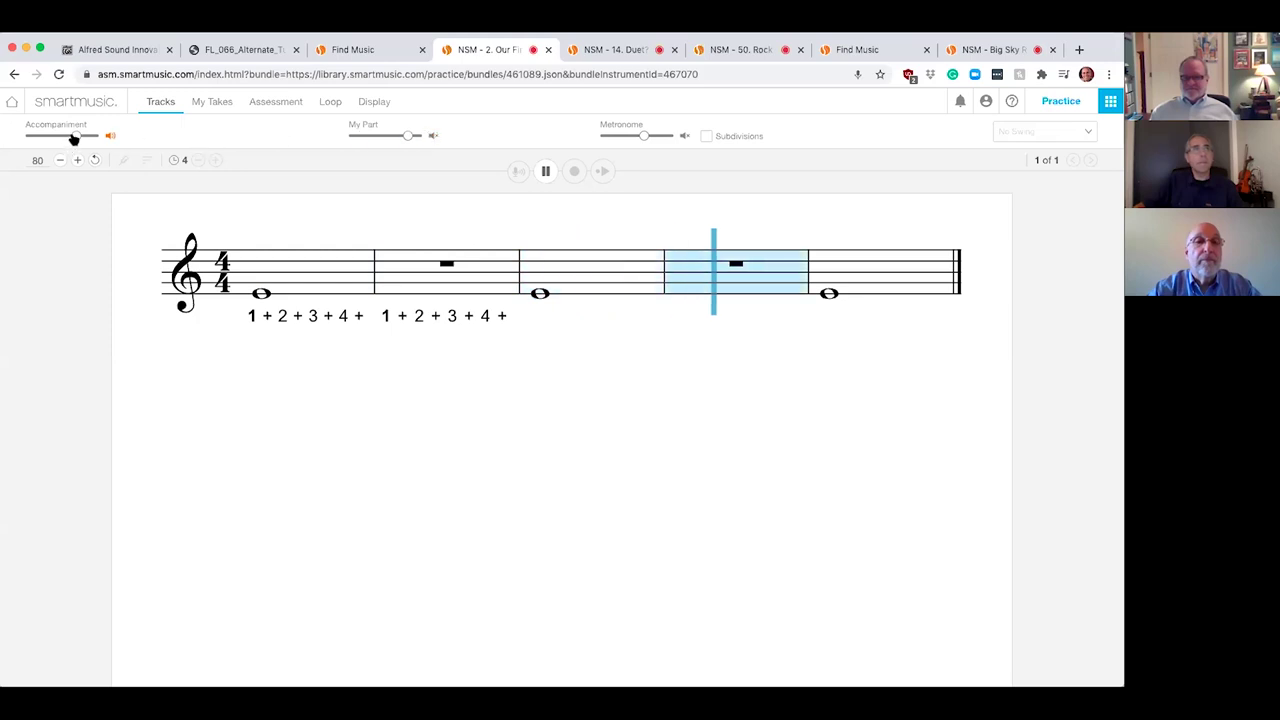
mouse_move(76, 136)
left_mouse_down()
mouse_move(58, 140)
mouse_move(77, 136)
left_mouse_up()
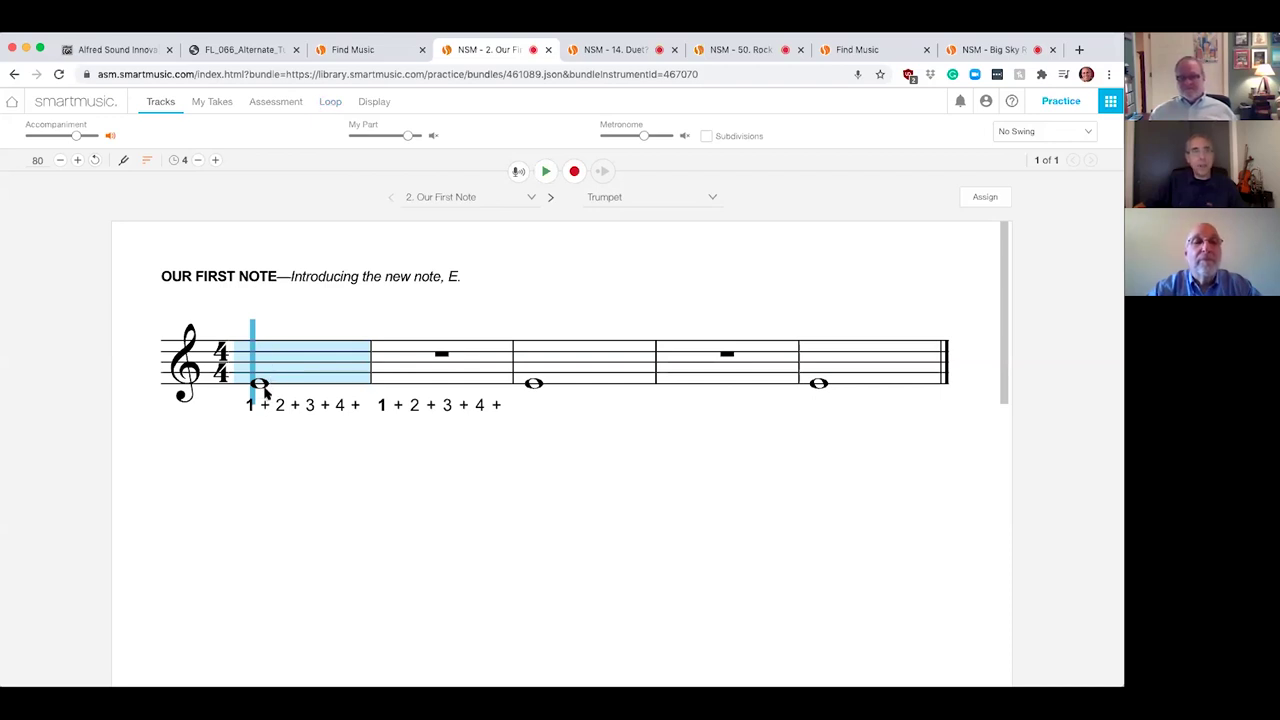
View both trumpet fingerings for E, then switch to the 14. Duet? Do It! exercise
mouse_move(265, 388)
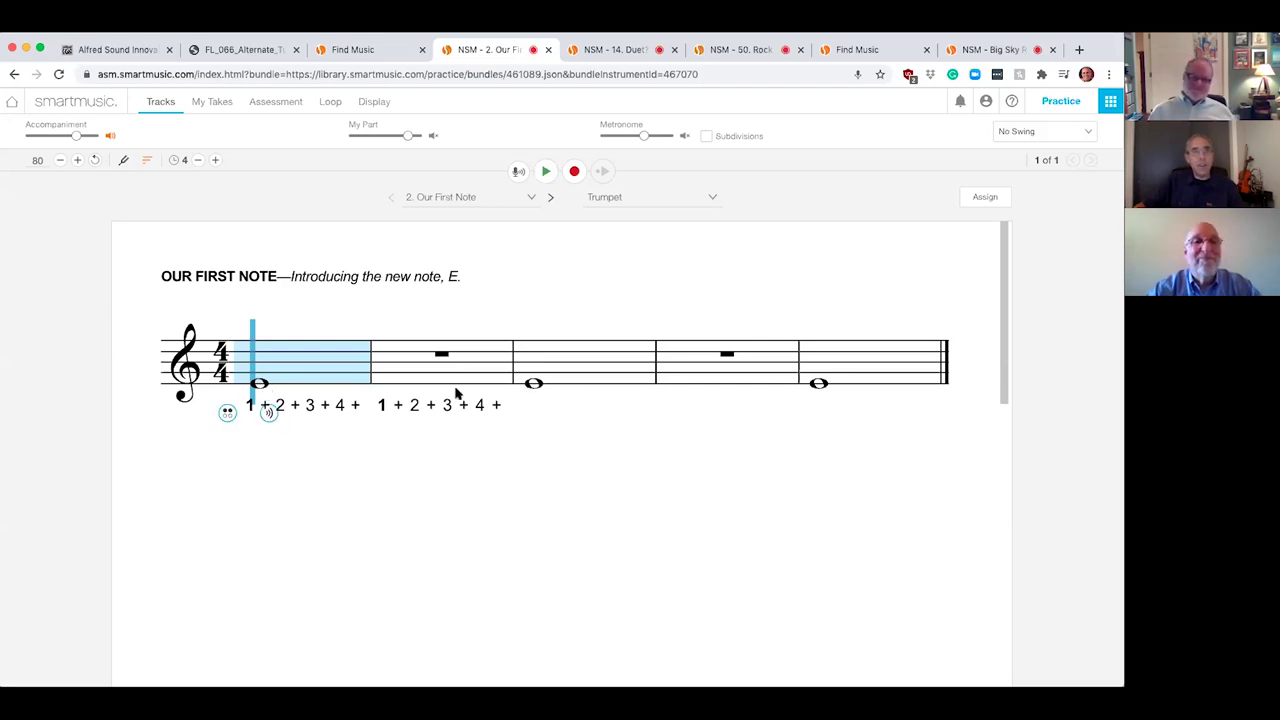
left_click(227, 416)
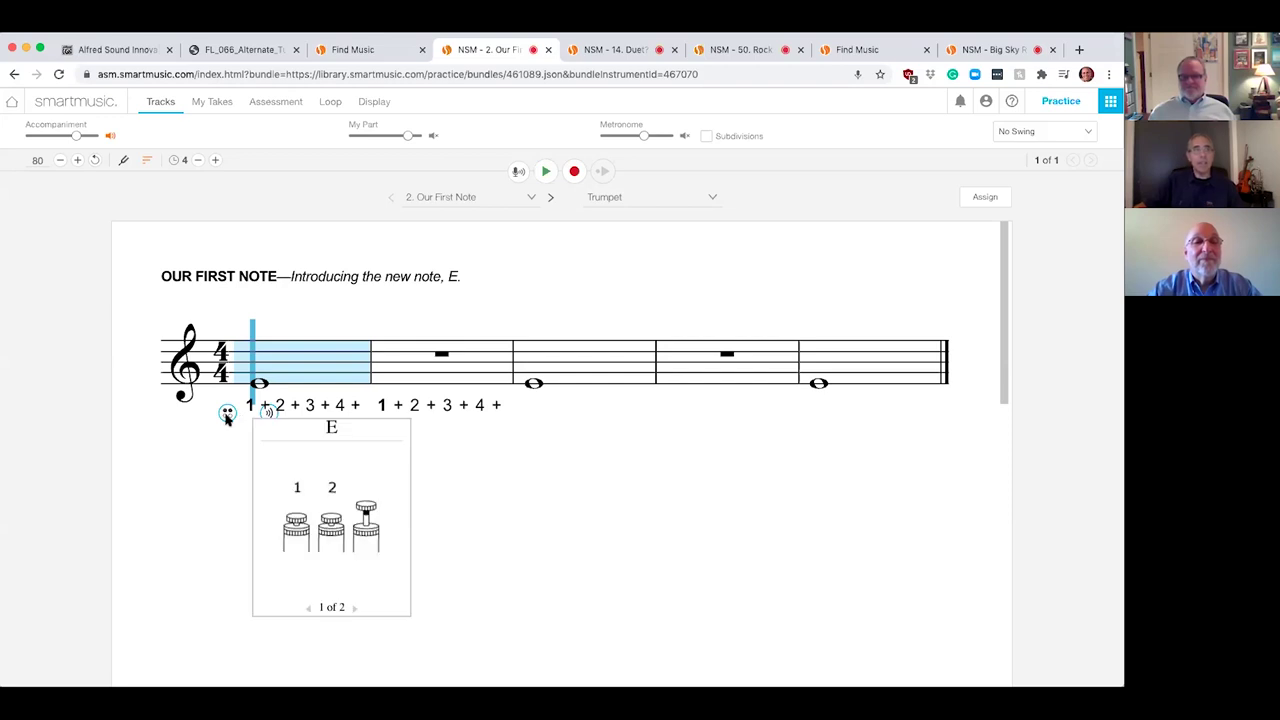
left_click(349, 608)
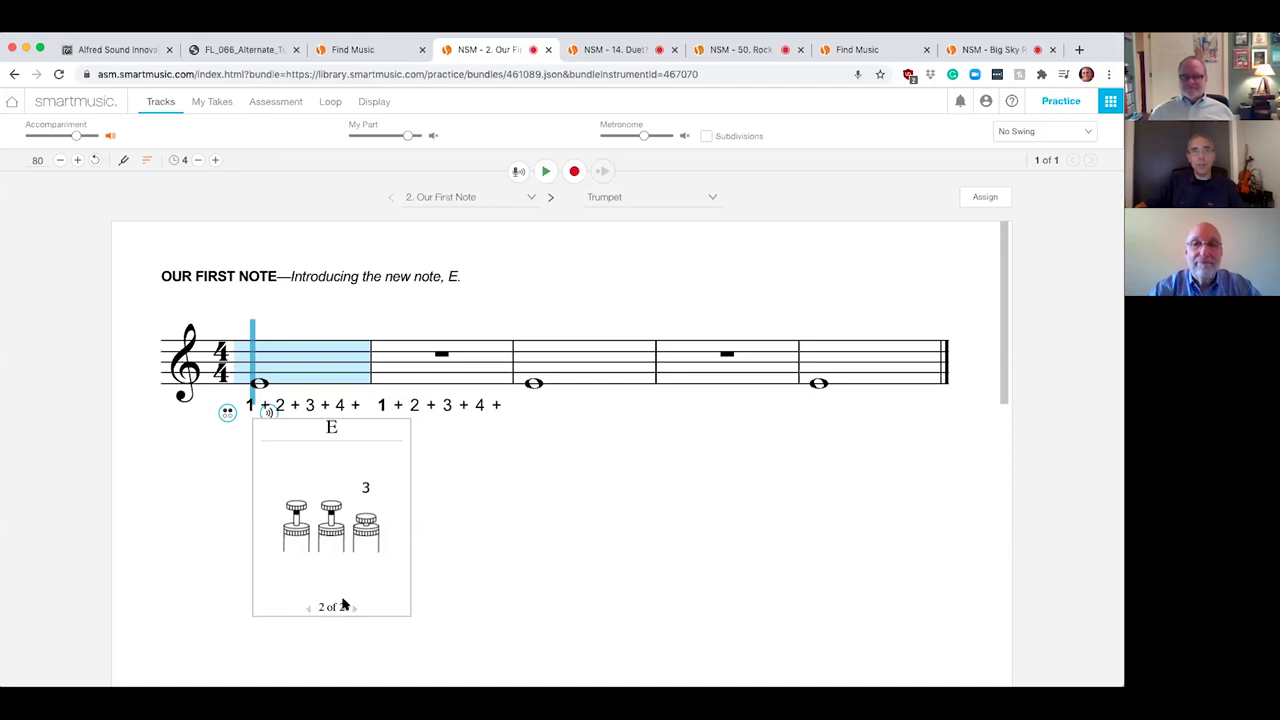
left_click(607, 50)
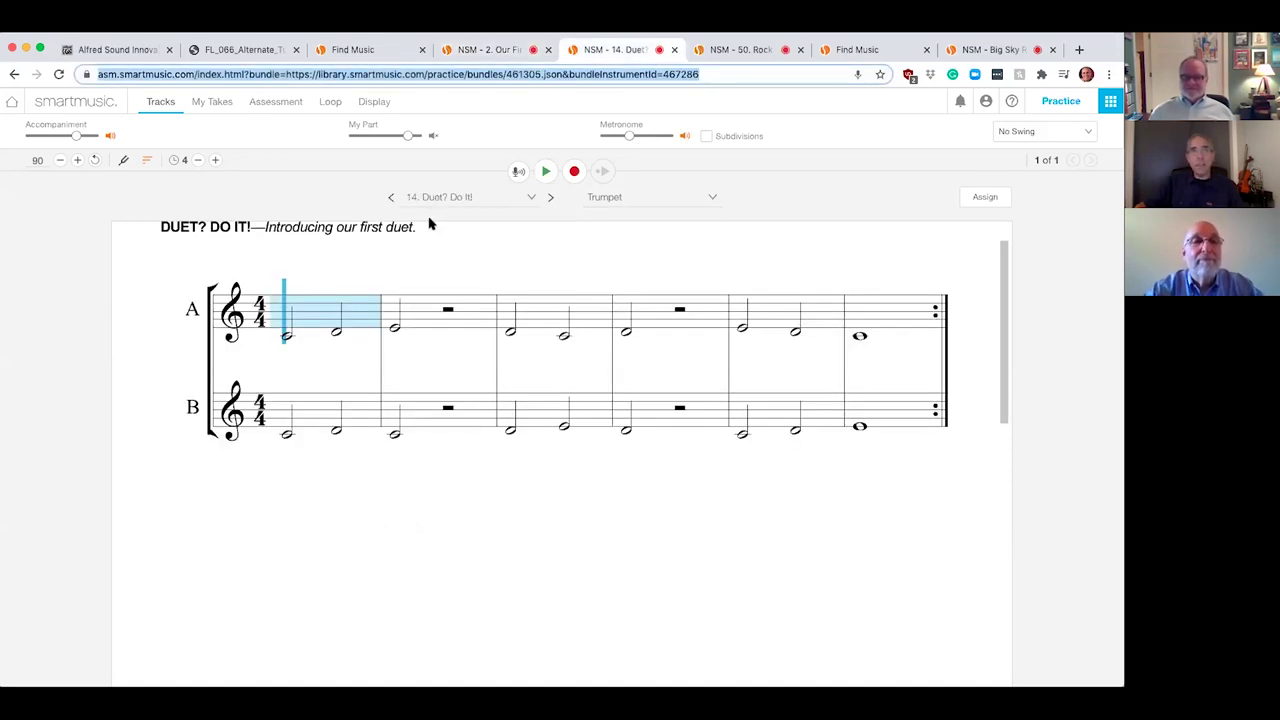
Play the Duet? Do It! score for a few seconds, then pause it
scroll(318, 305, "up", 1)
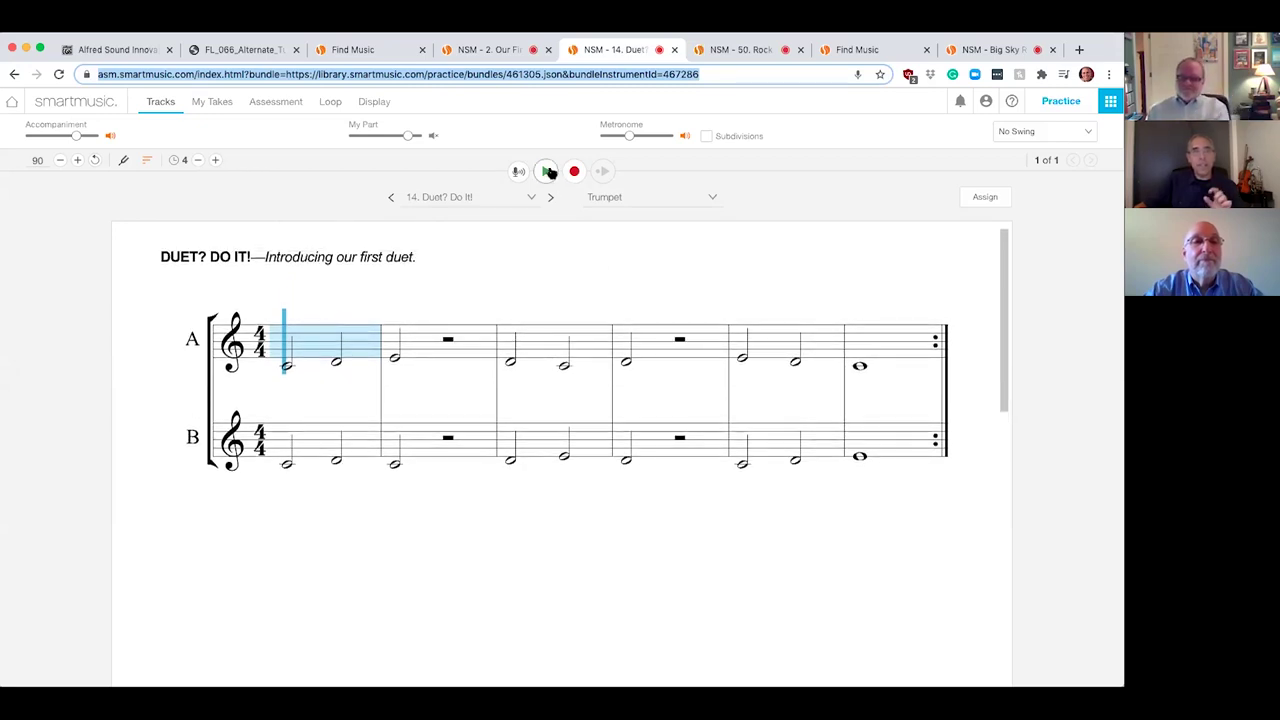
left_click(548, 172)
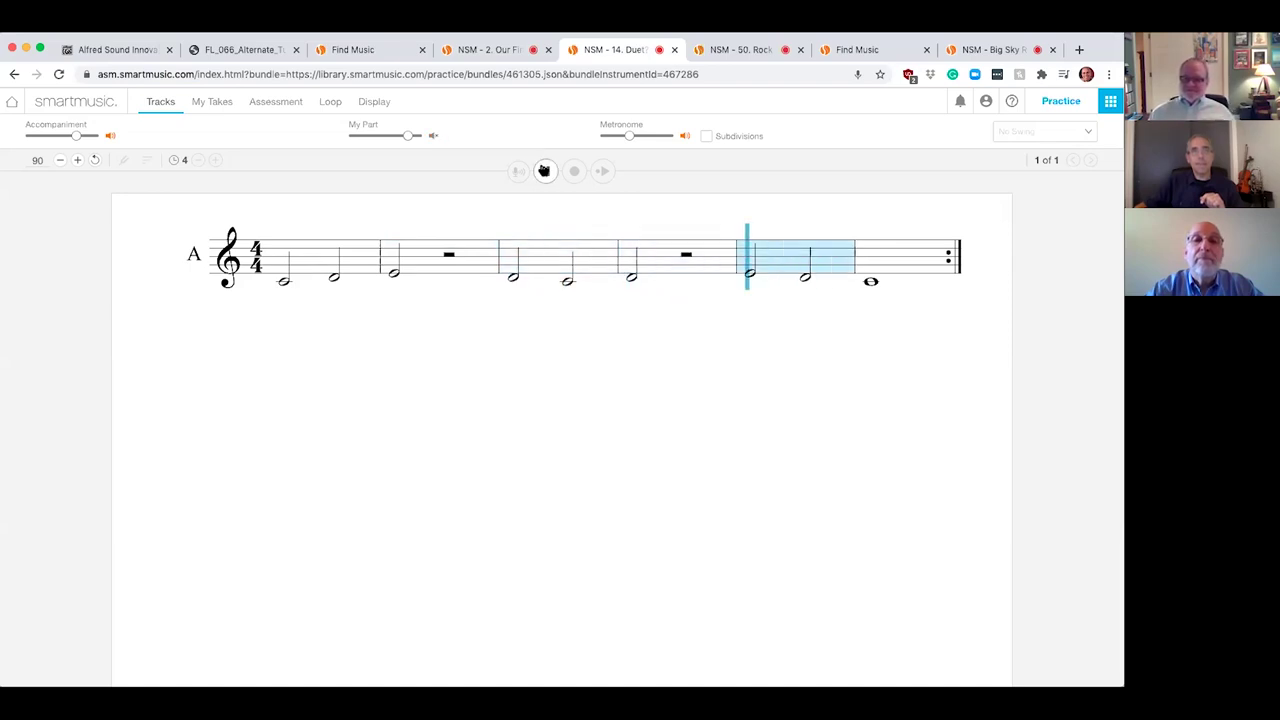
left_click(544, 171)
Play 50. Rock This Band! at tempo 115 through the clapping intro, stopping at measure 6
left_click(752, 55)
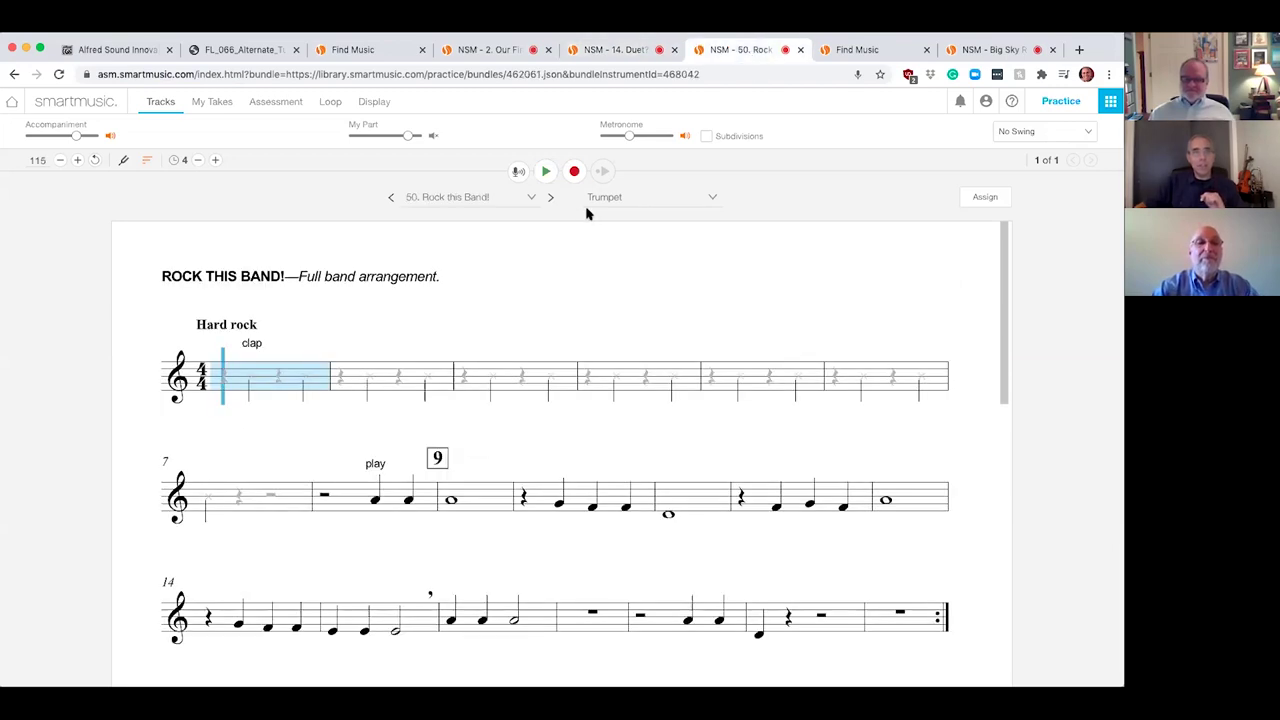
scroll(523, 349, "down", 1)
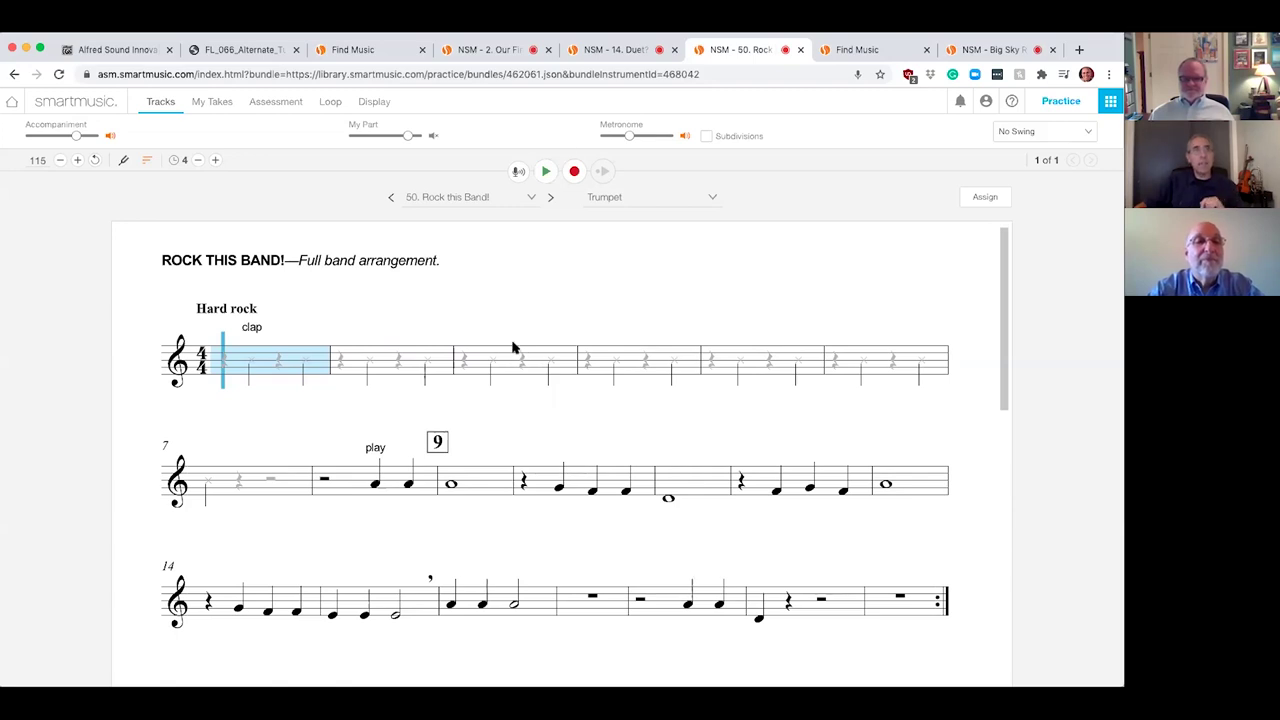
left_click(547, 171)
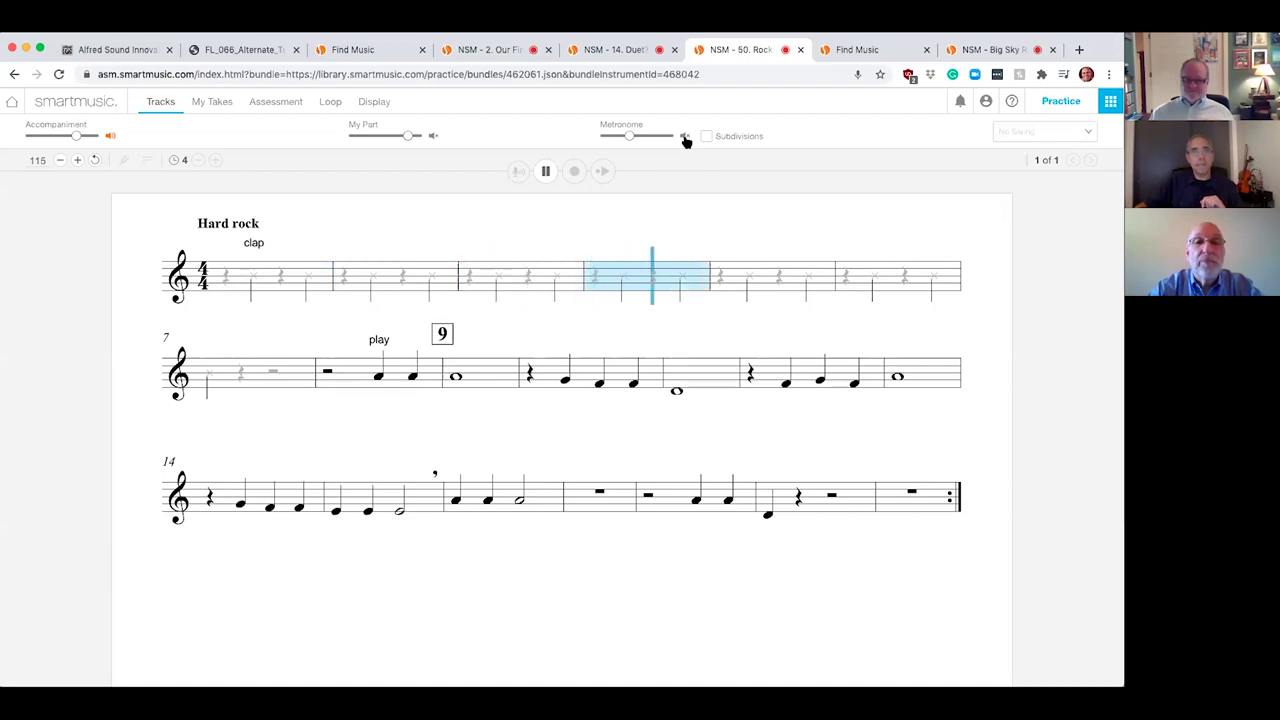
left_click(546, 173)
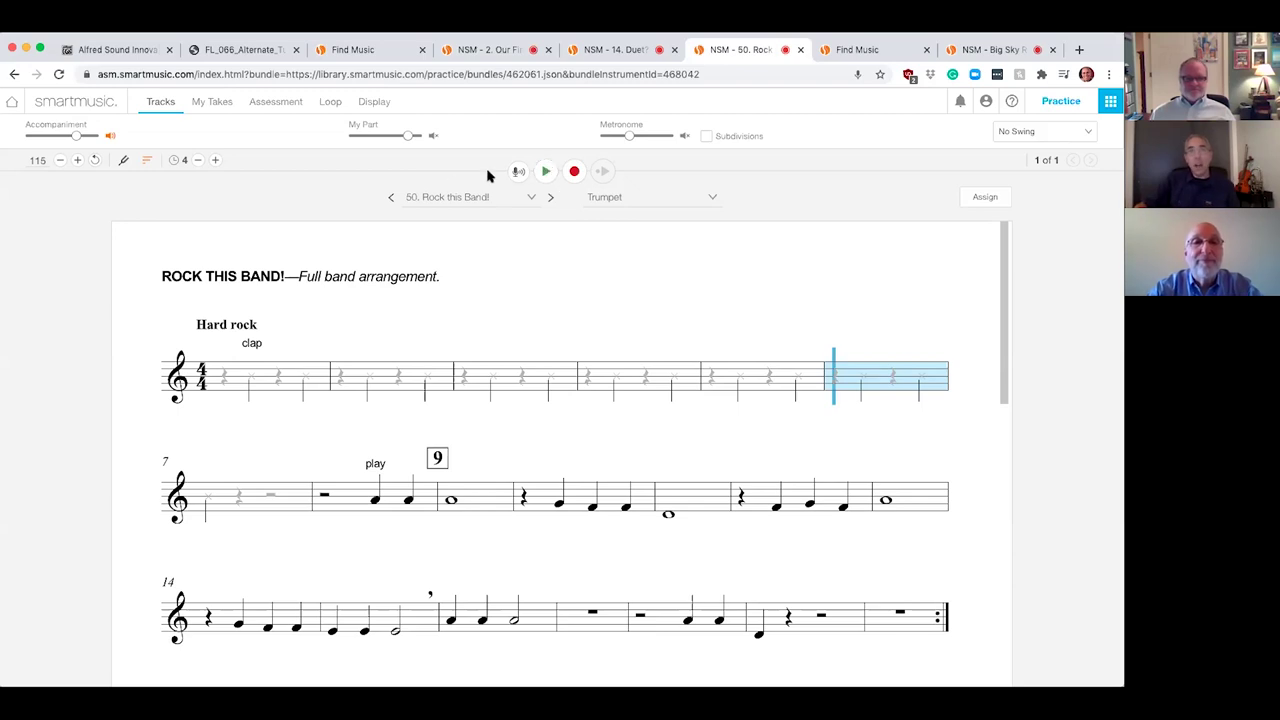
Return to the Find Music results showing the Easy-level Big Sky Round-Up overview
left_click(848, 60)
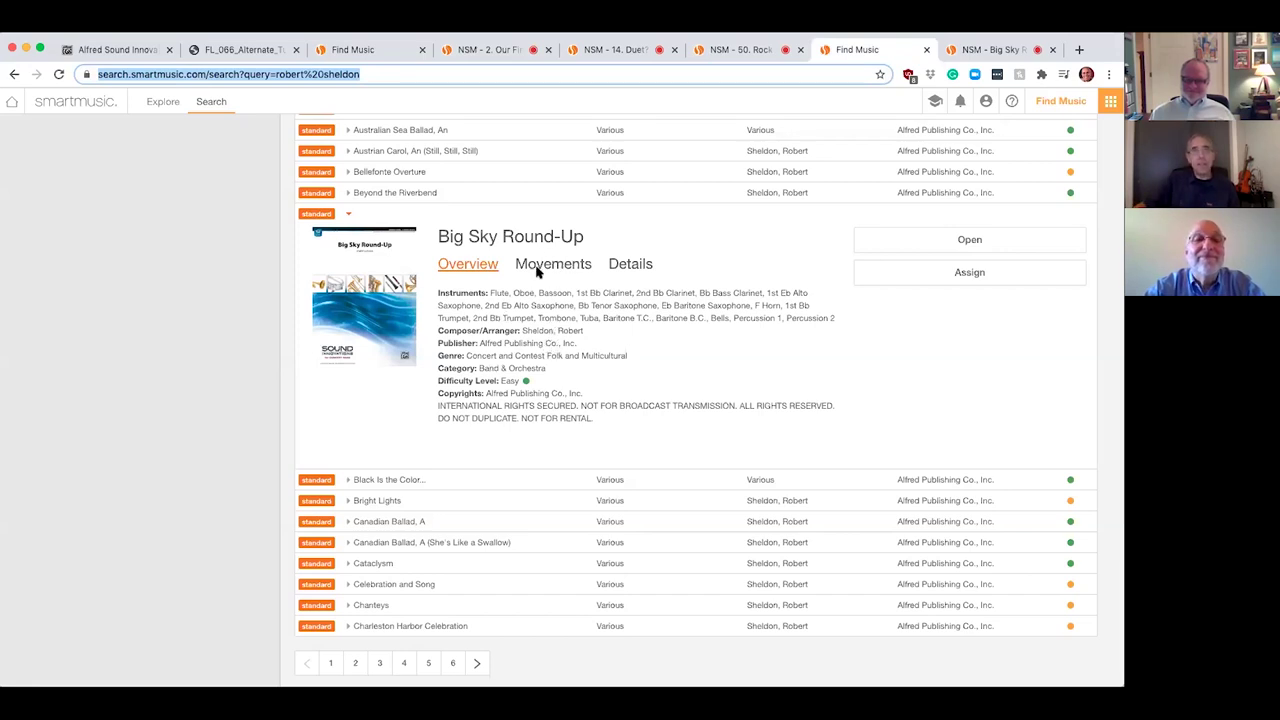
Load the Big Sky Round-Up 1st Bb Trumpet practice score in its NSM tab
left_click(996, 52)
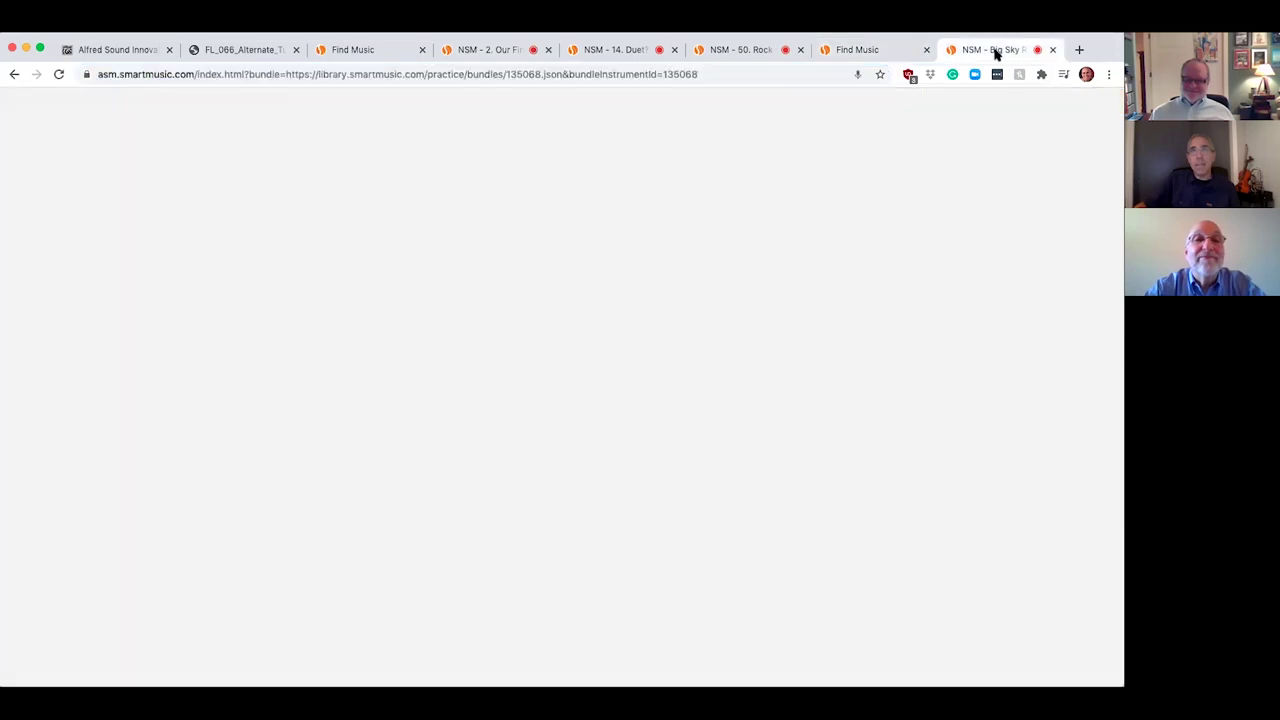